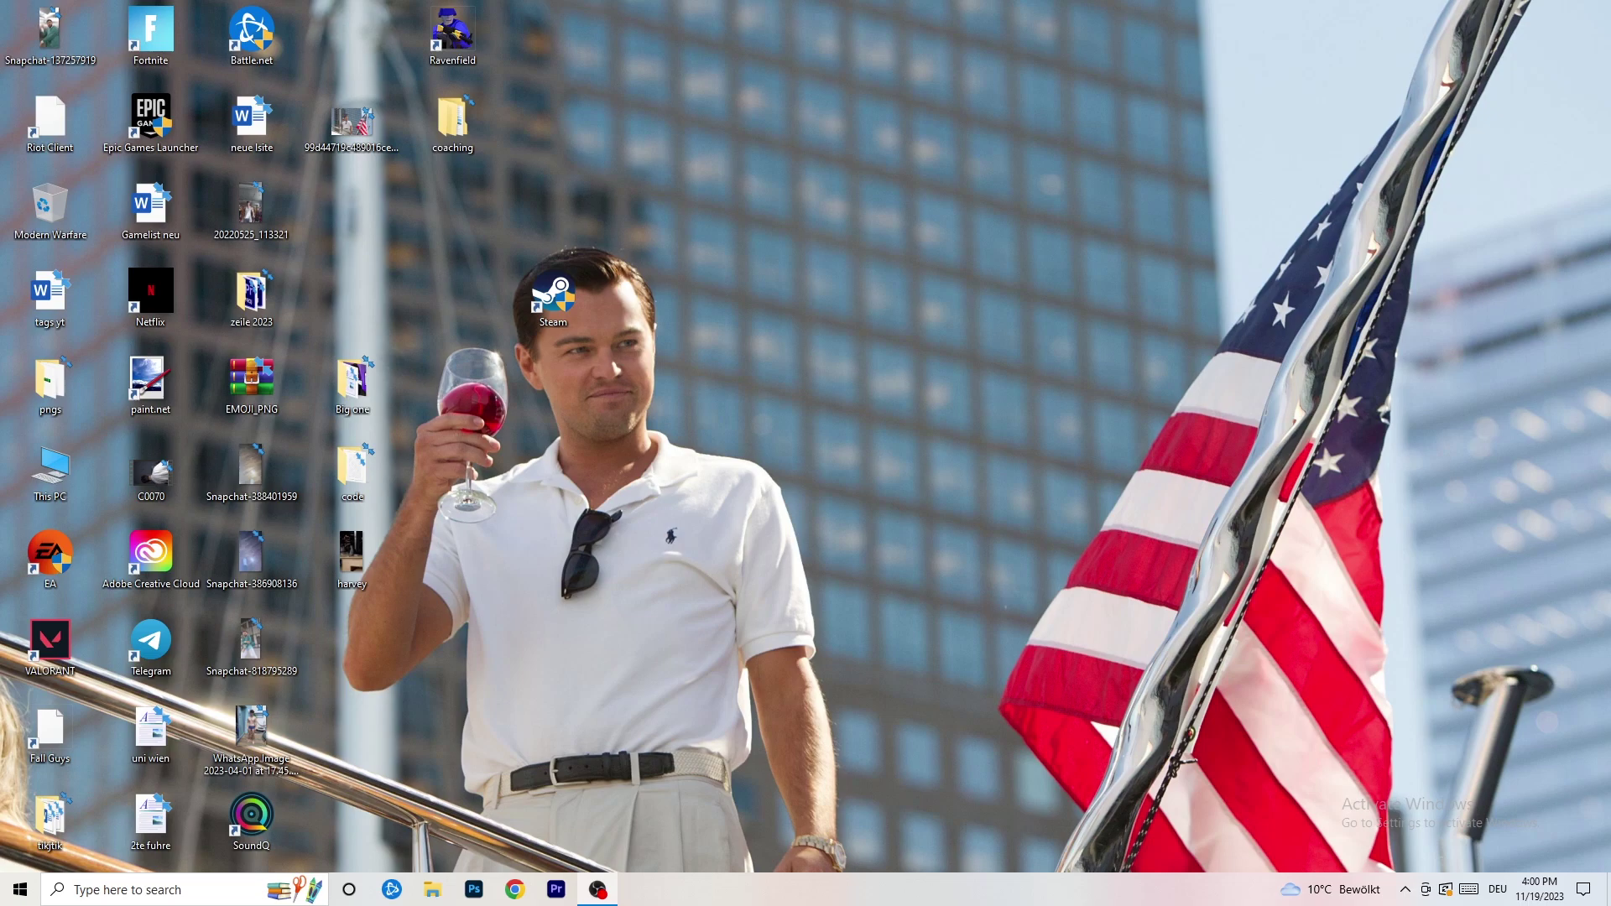
Open Windows Gaming settings from Start, leaving Xbox Game Bar switched off
click(20, 891)
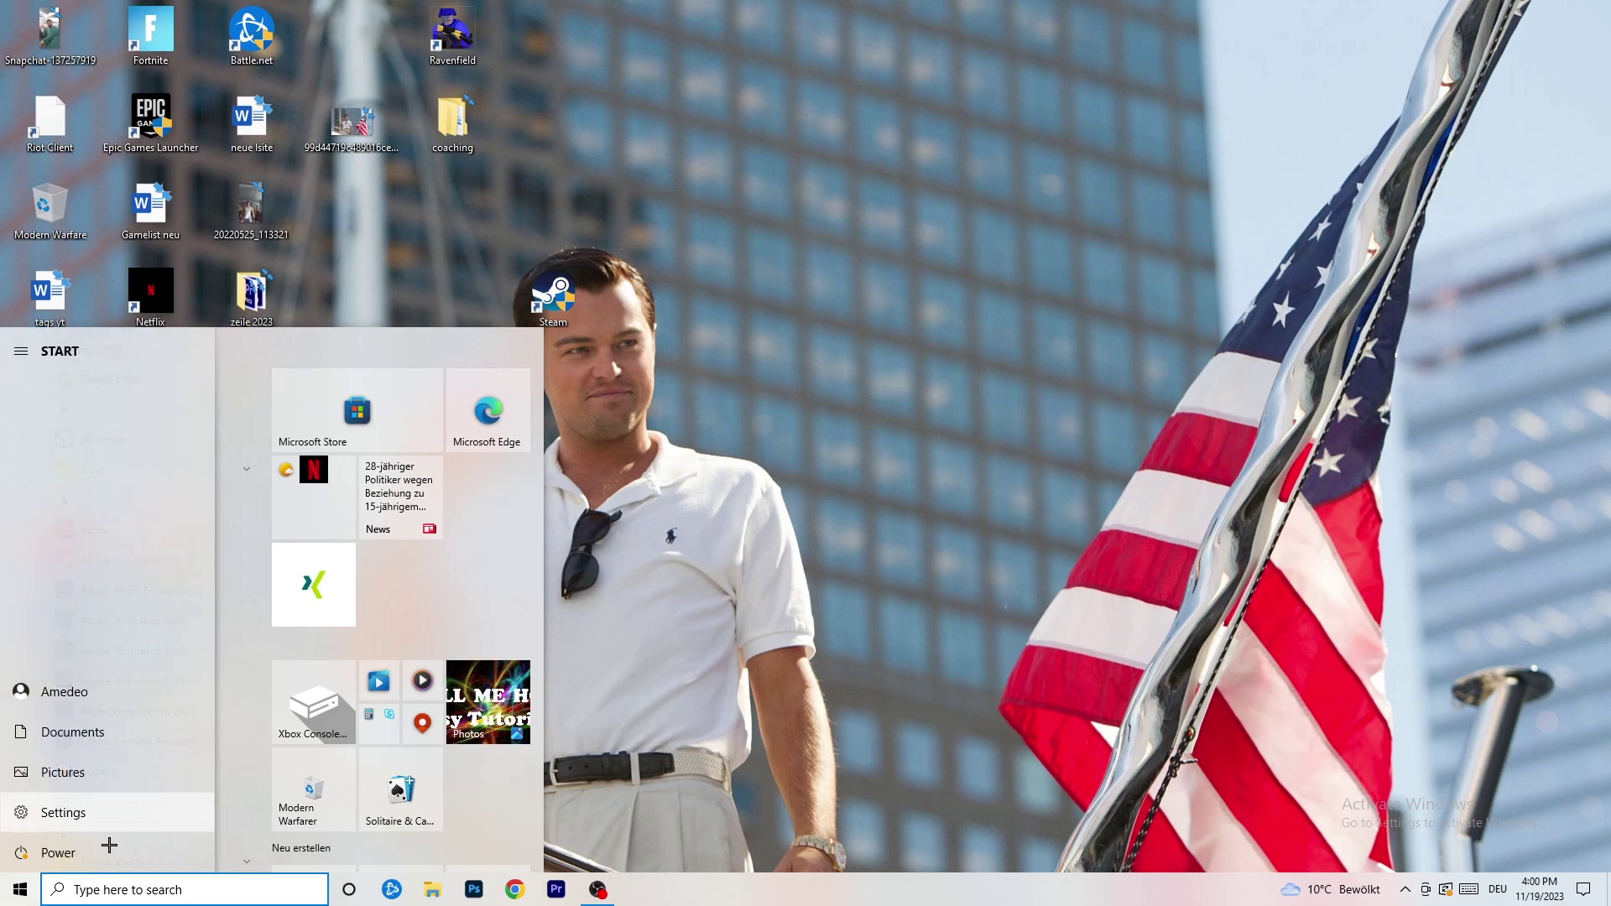
click(21, 811)
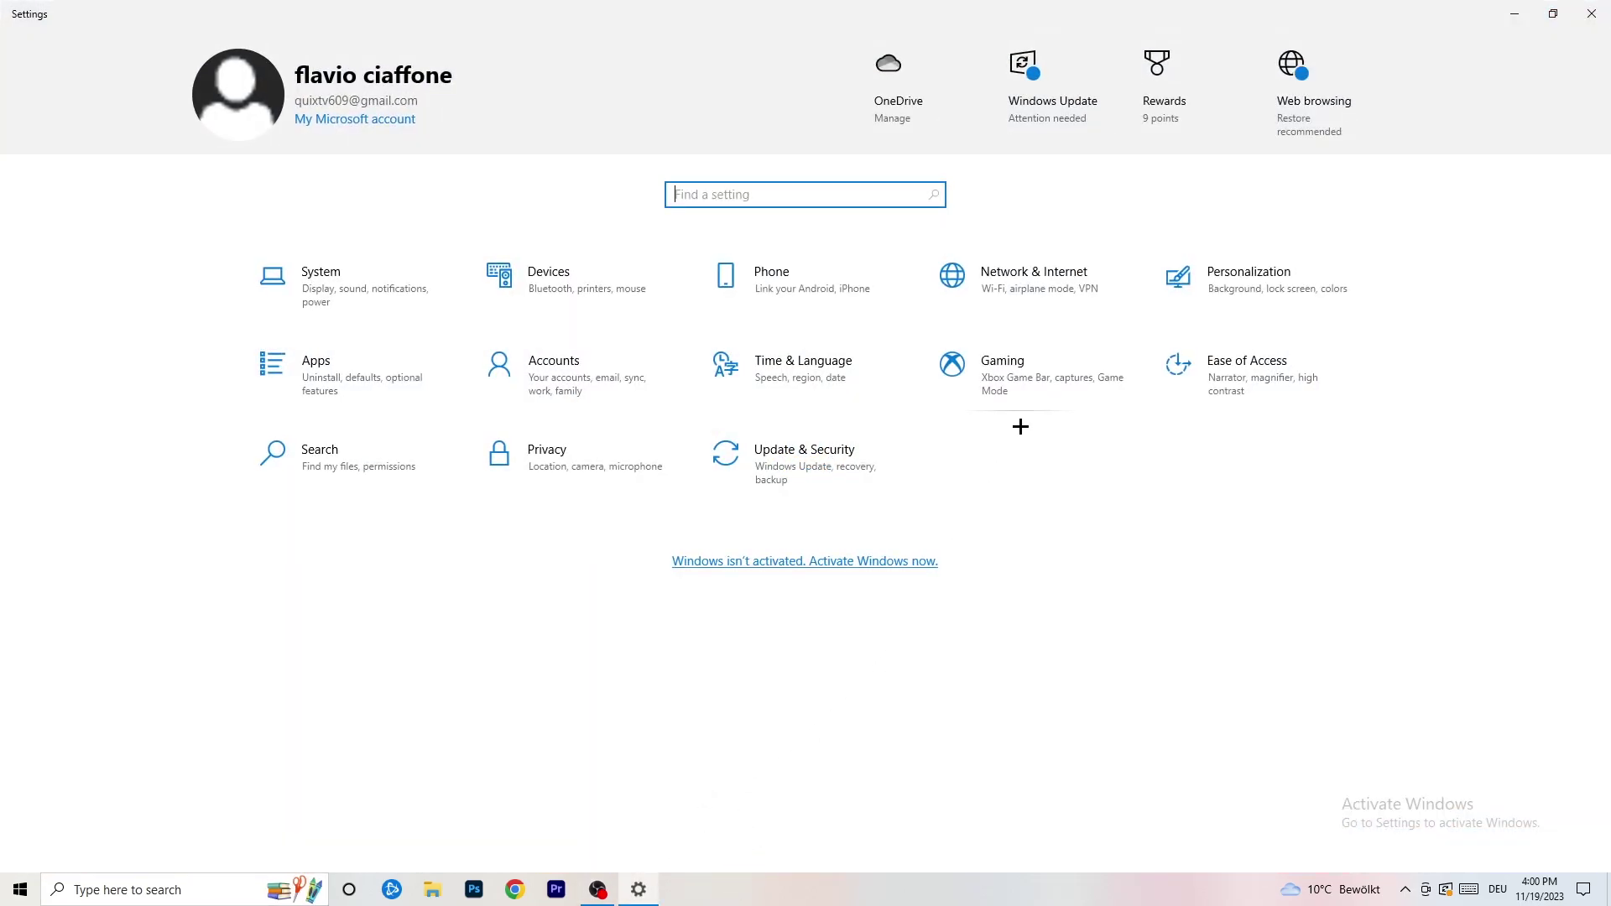
click(1016, 401)
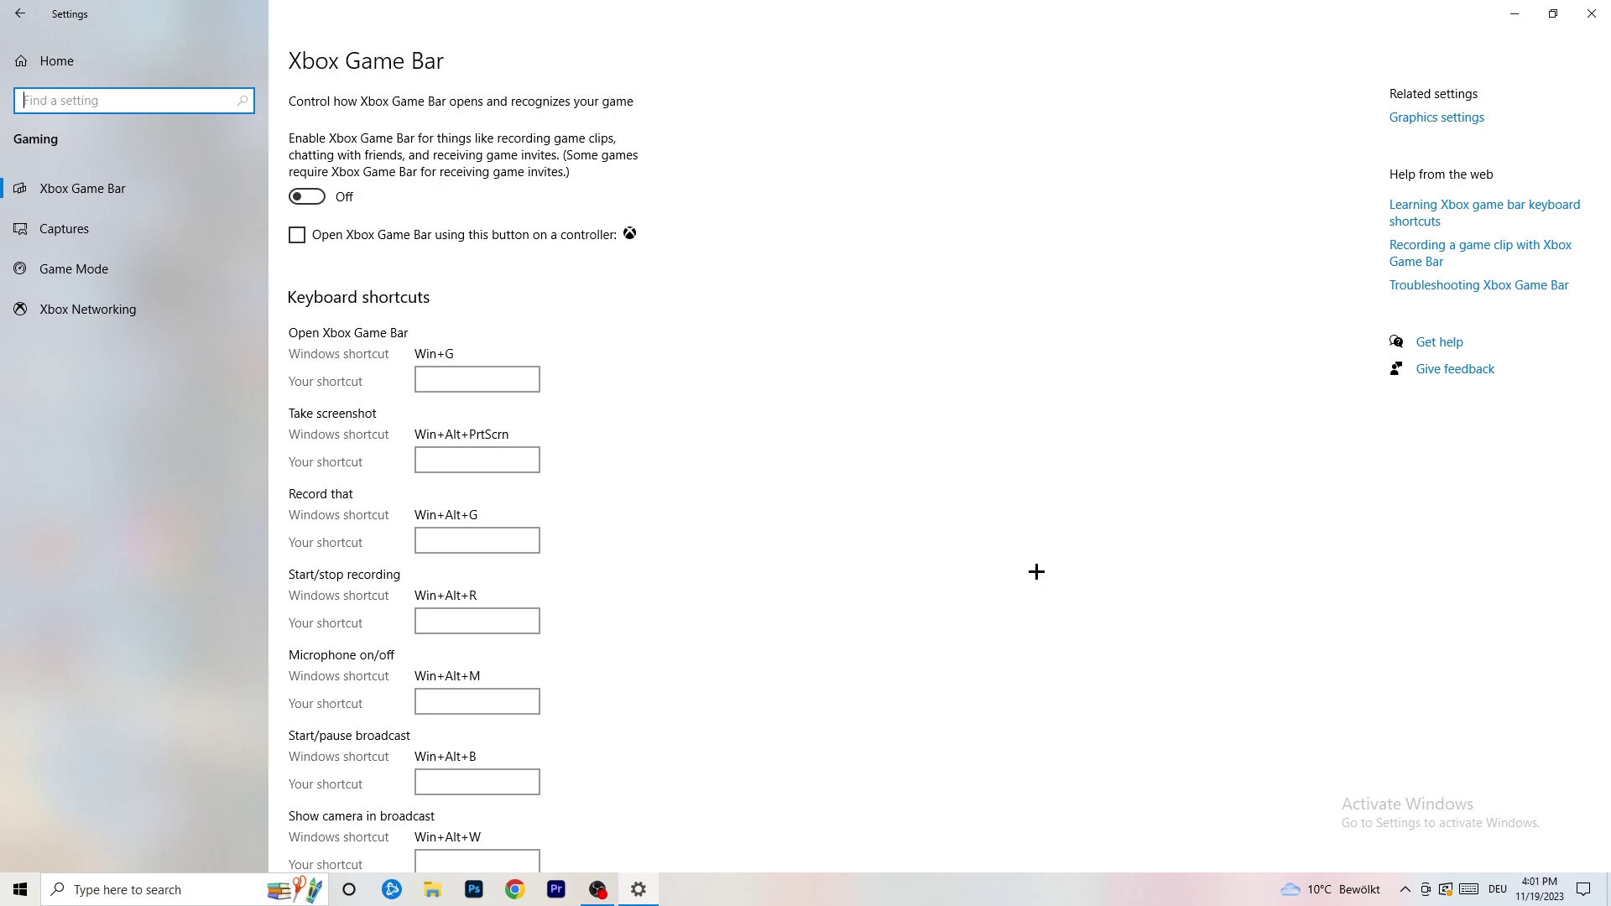
click(134, 233)
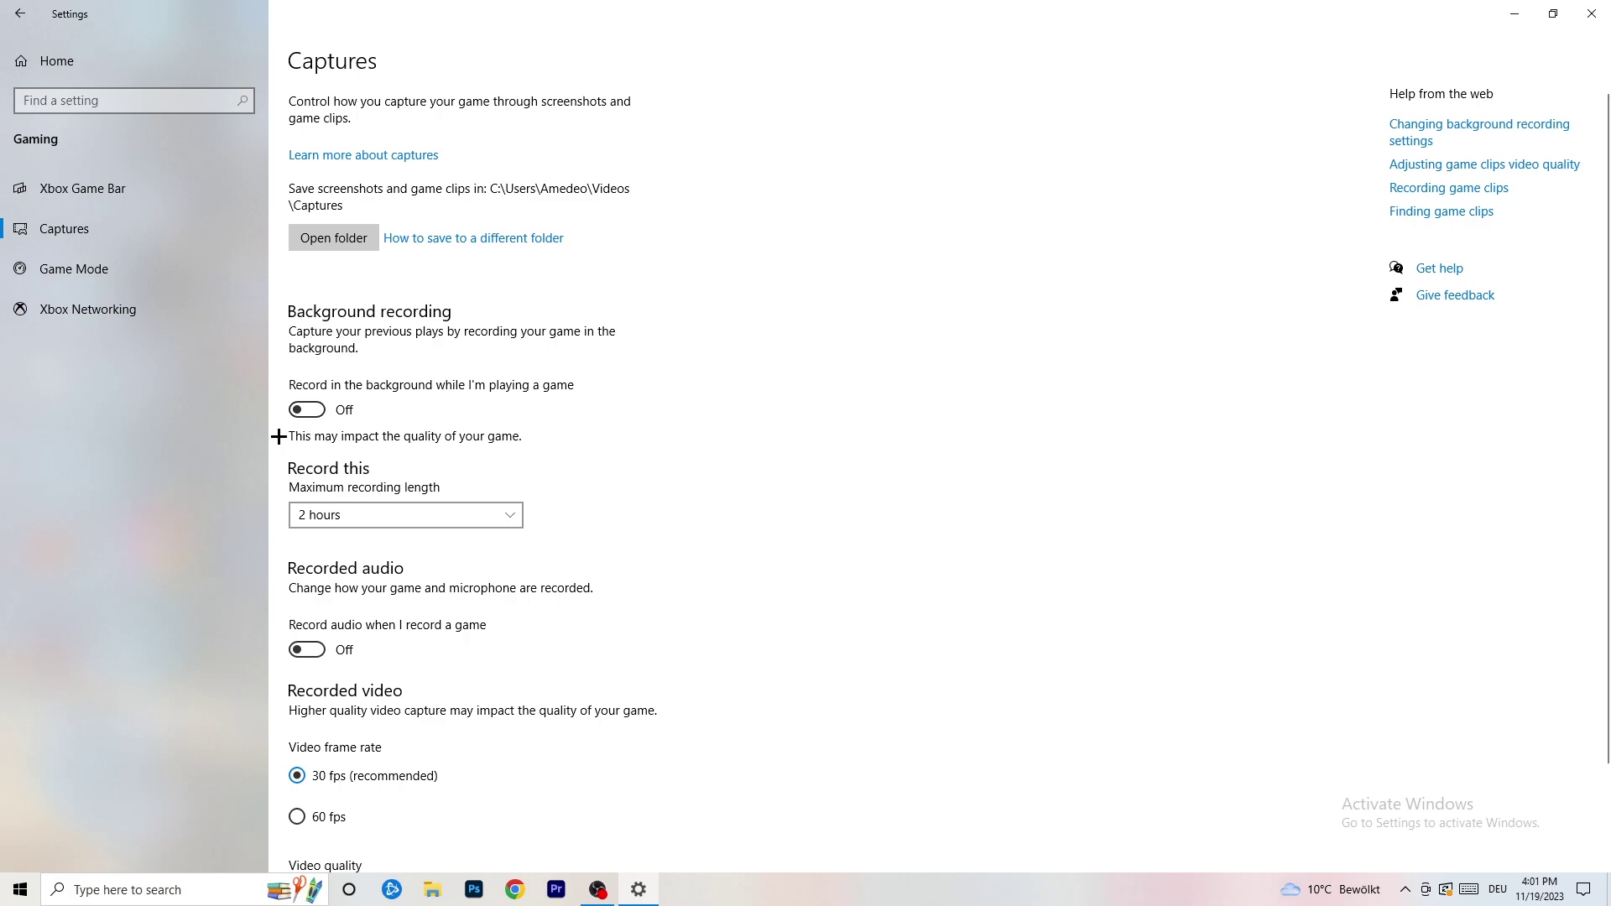
Keep the Captures maximum recording length at 2 hours and go to Game Mode
click(411, 515)
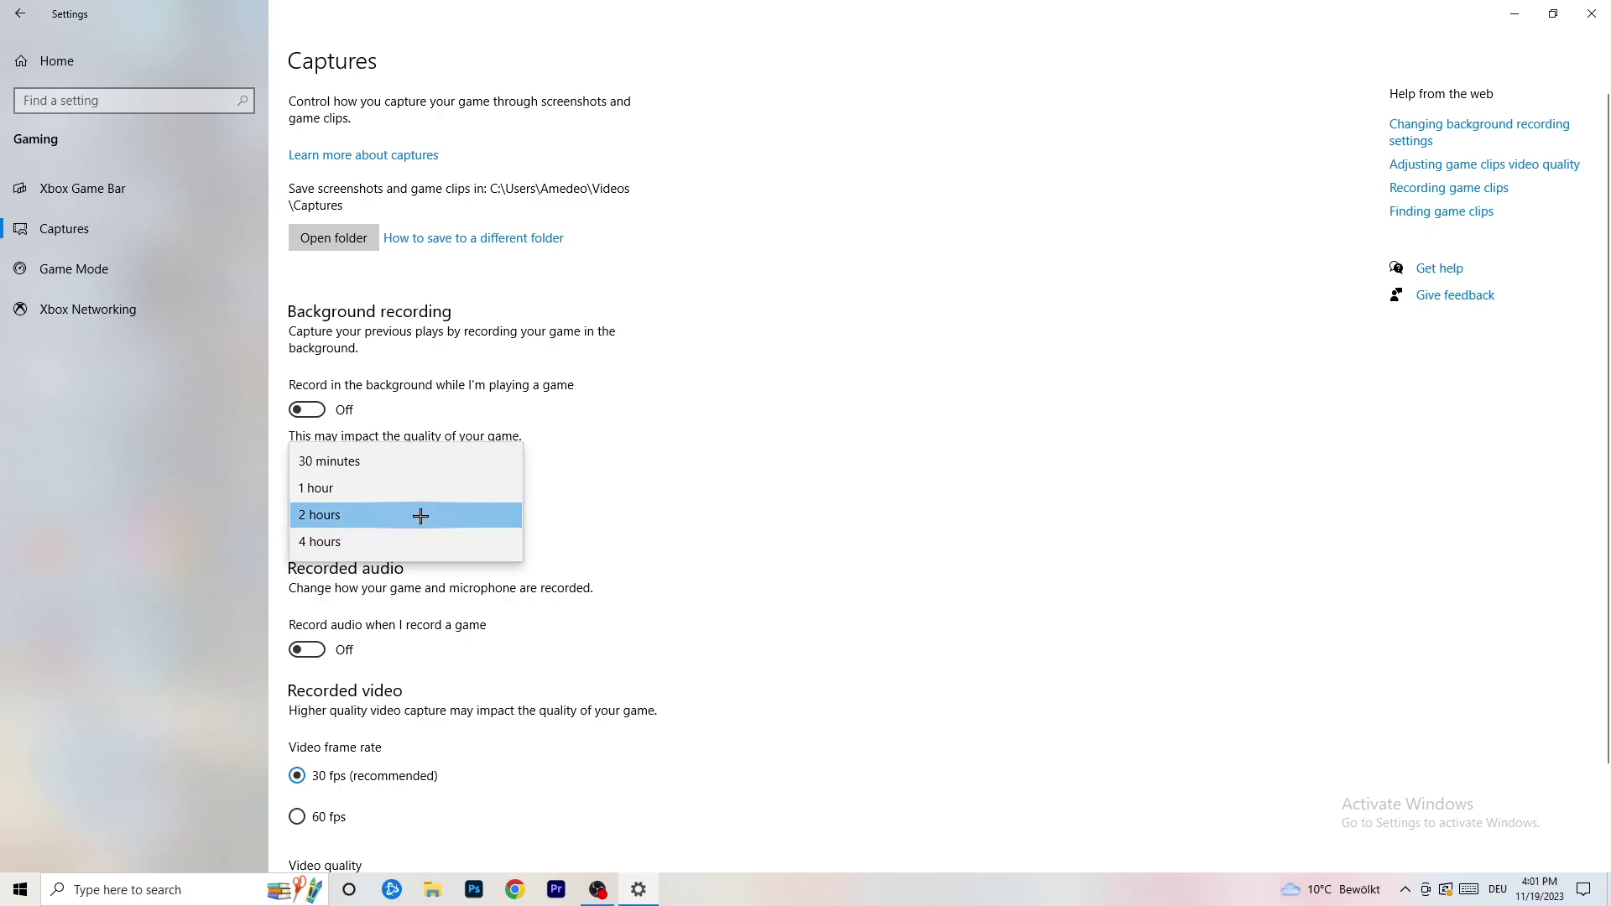
click(687, 455)
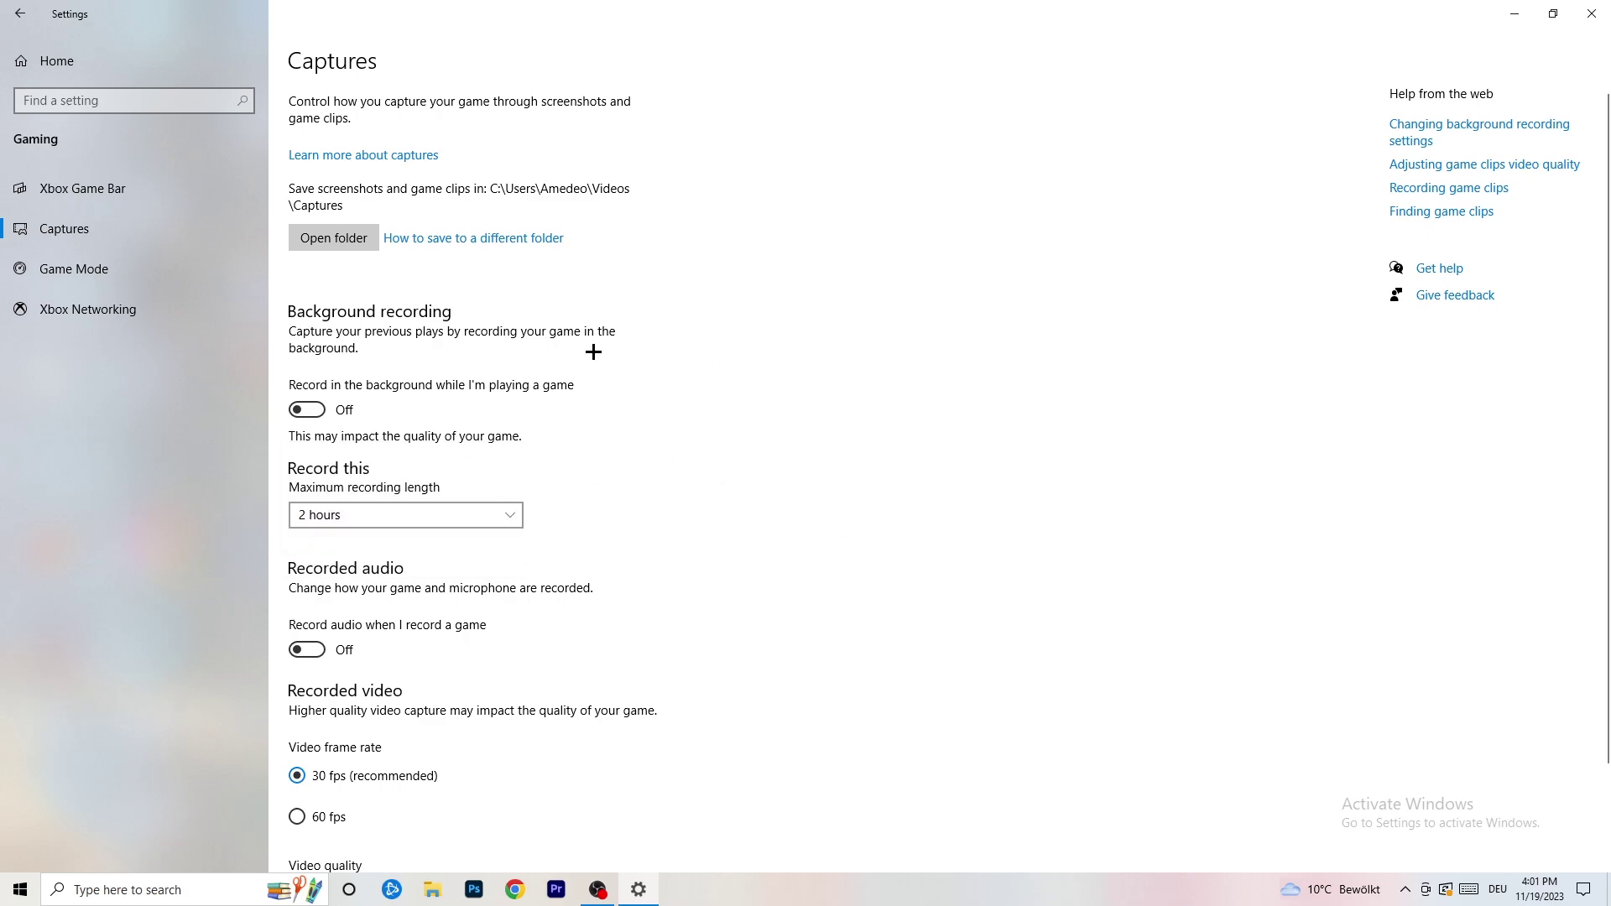
click(479, 508)
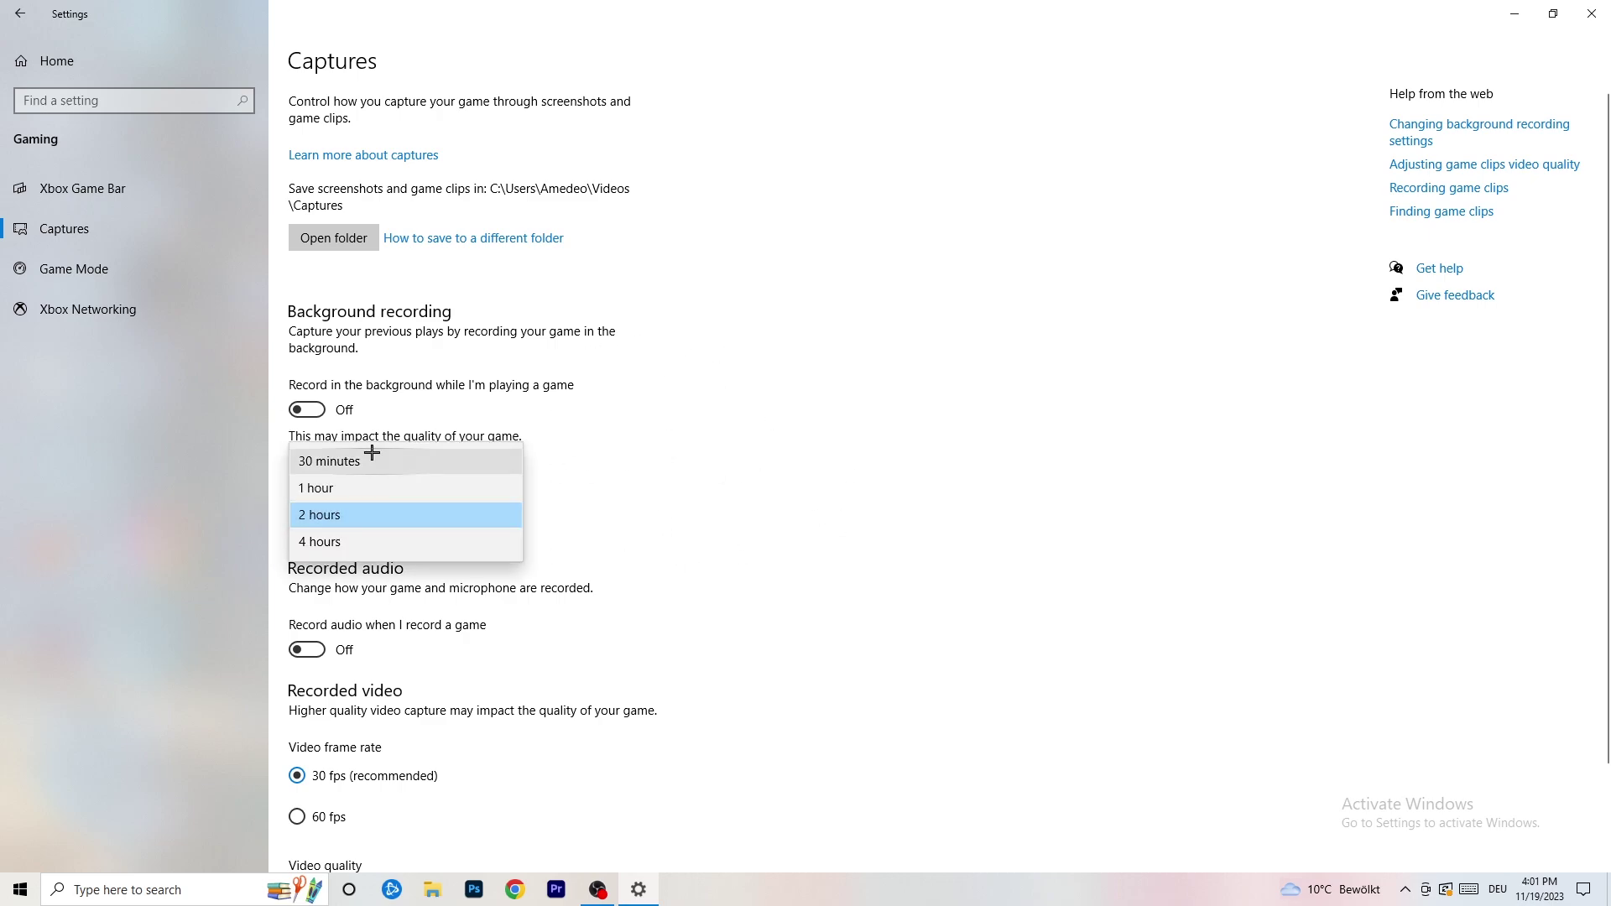
click(995, 419)
scroll(915, 593, down, 2)
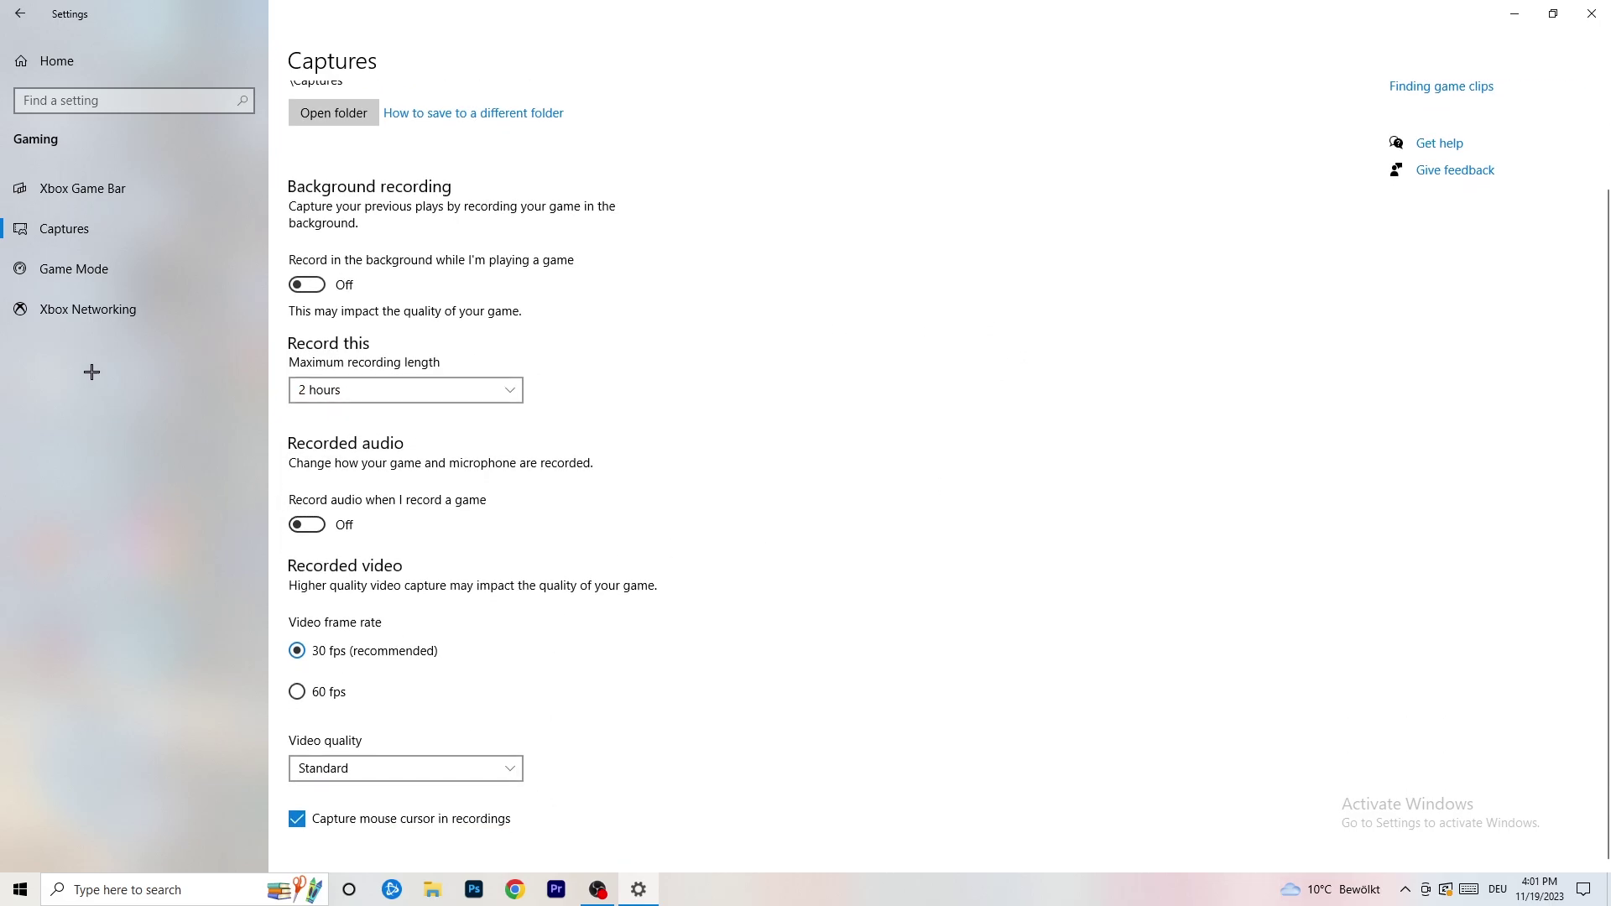
click(114, 265)
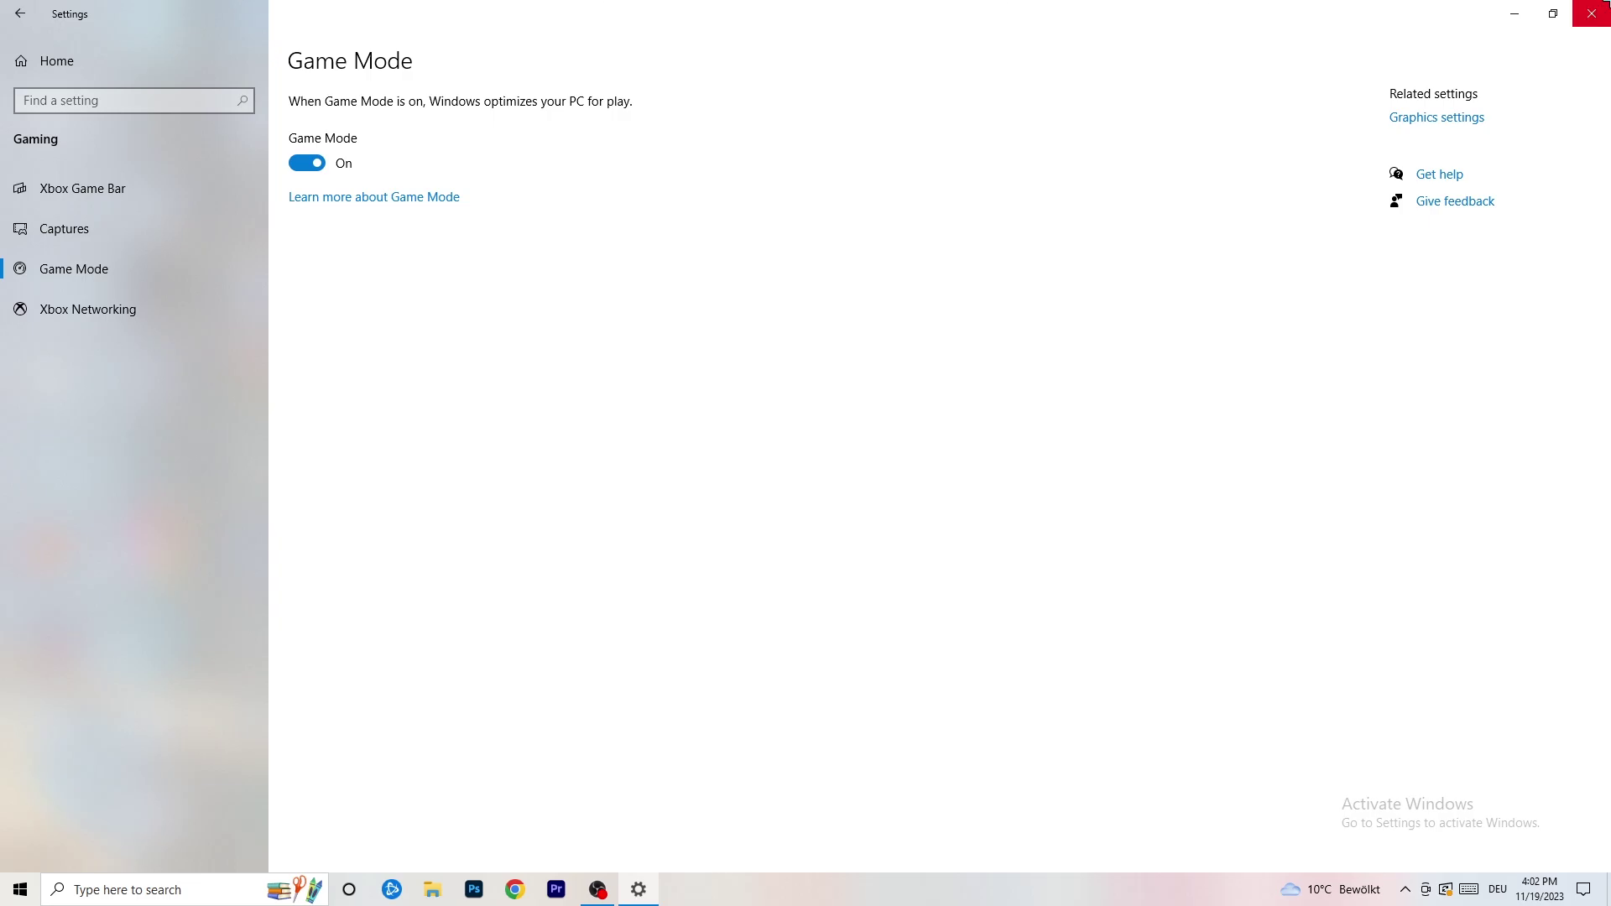
Close the Settings window, leaving Game Mode on
click(1592, 13)
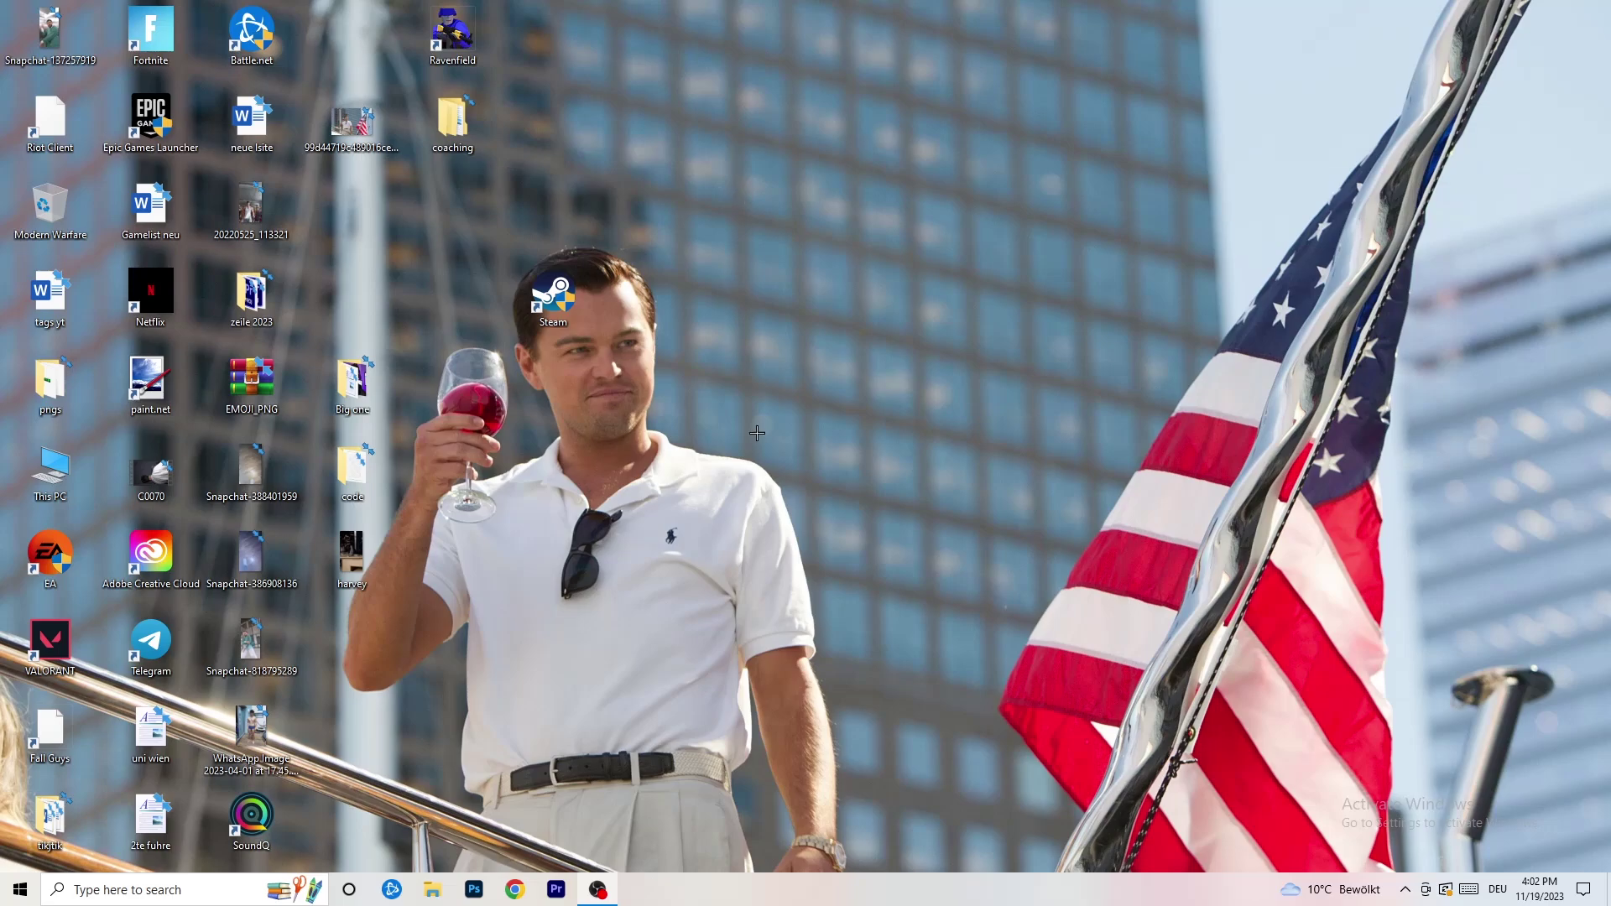
Launch Task Manager from the taskbar and maximize it
drag(783, 885, 565, 786)
right_click(829, 901)
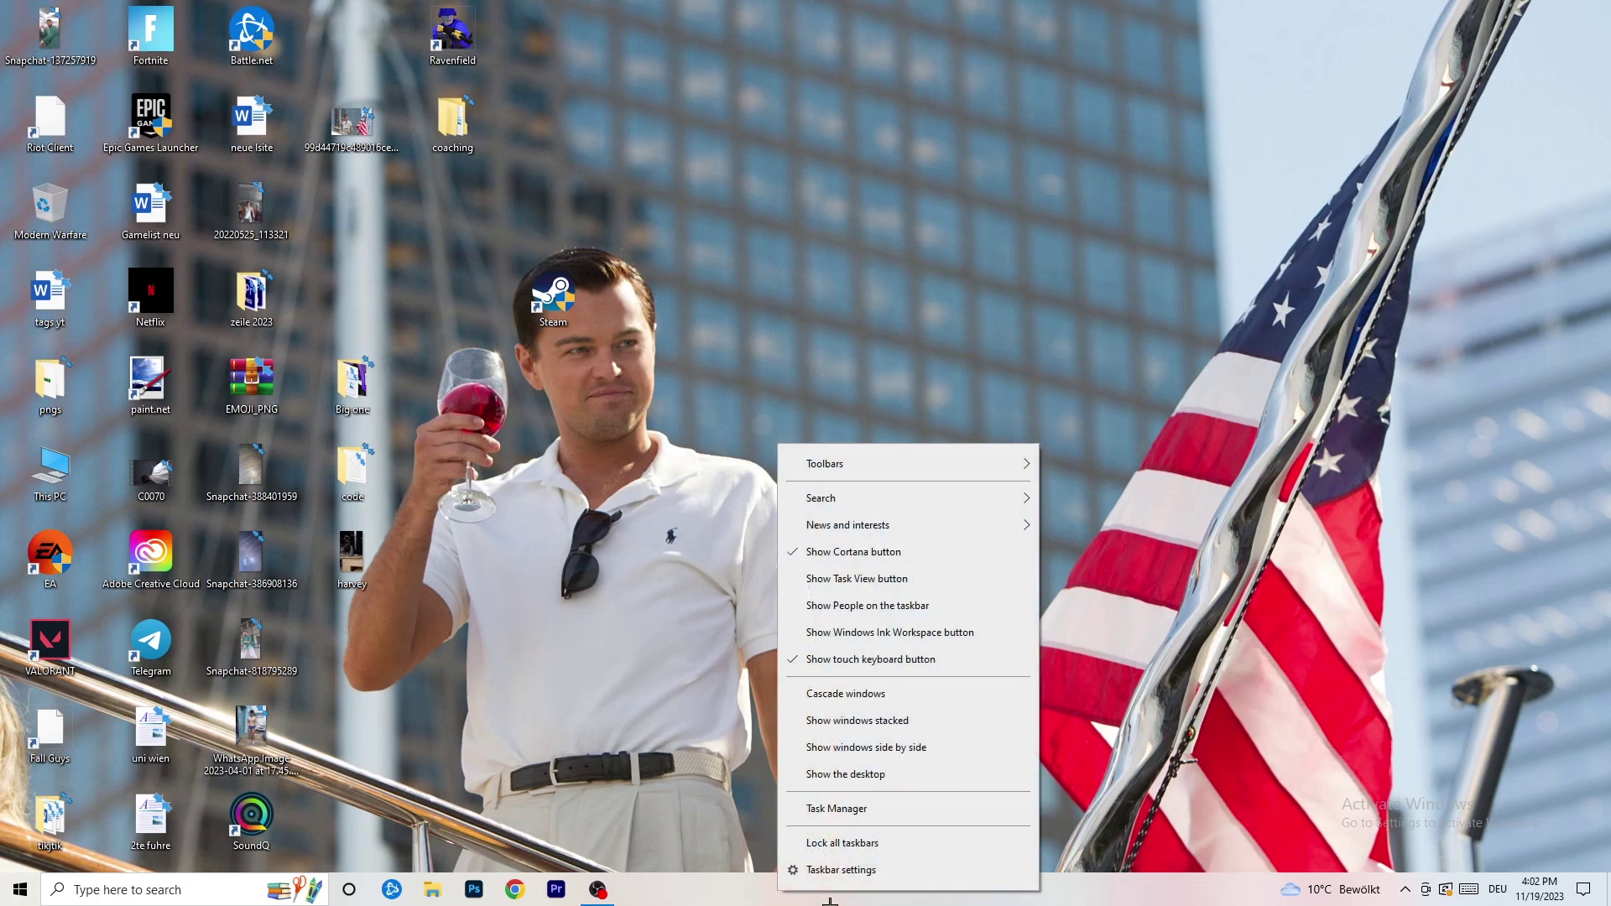
click(866, 811)
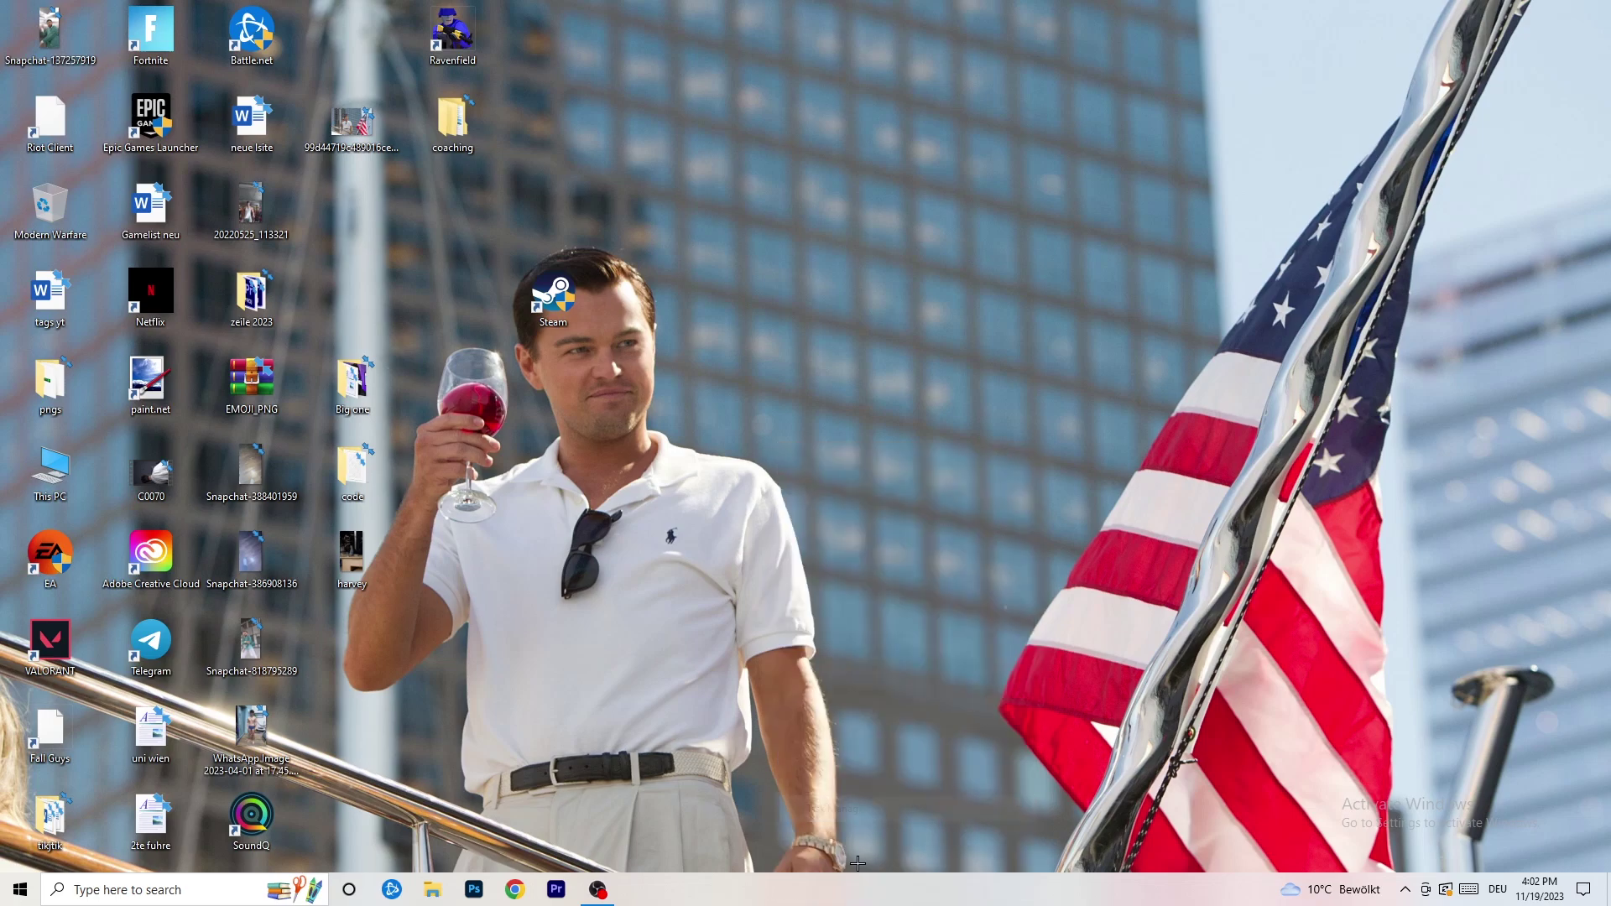
click(931, 41)
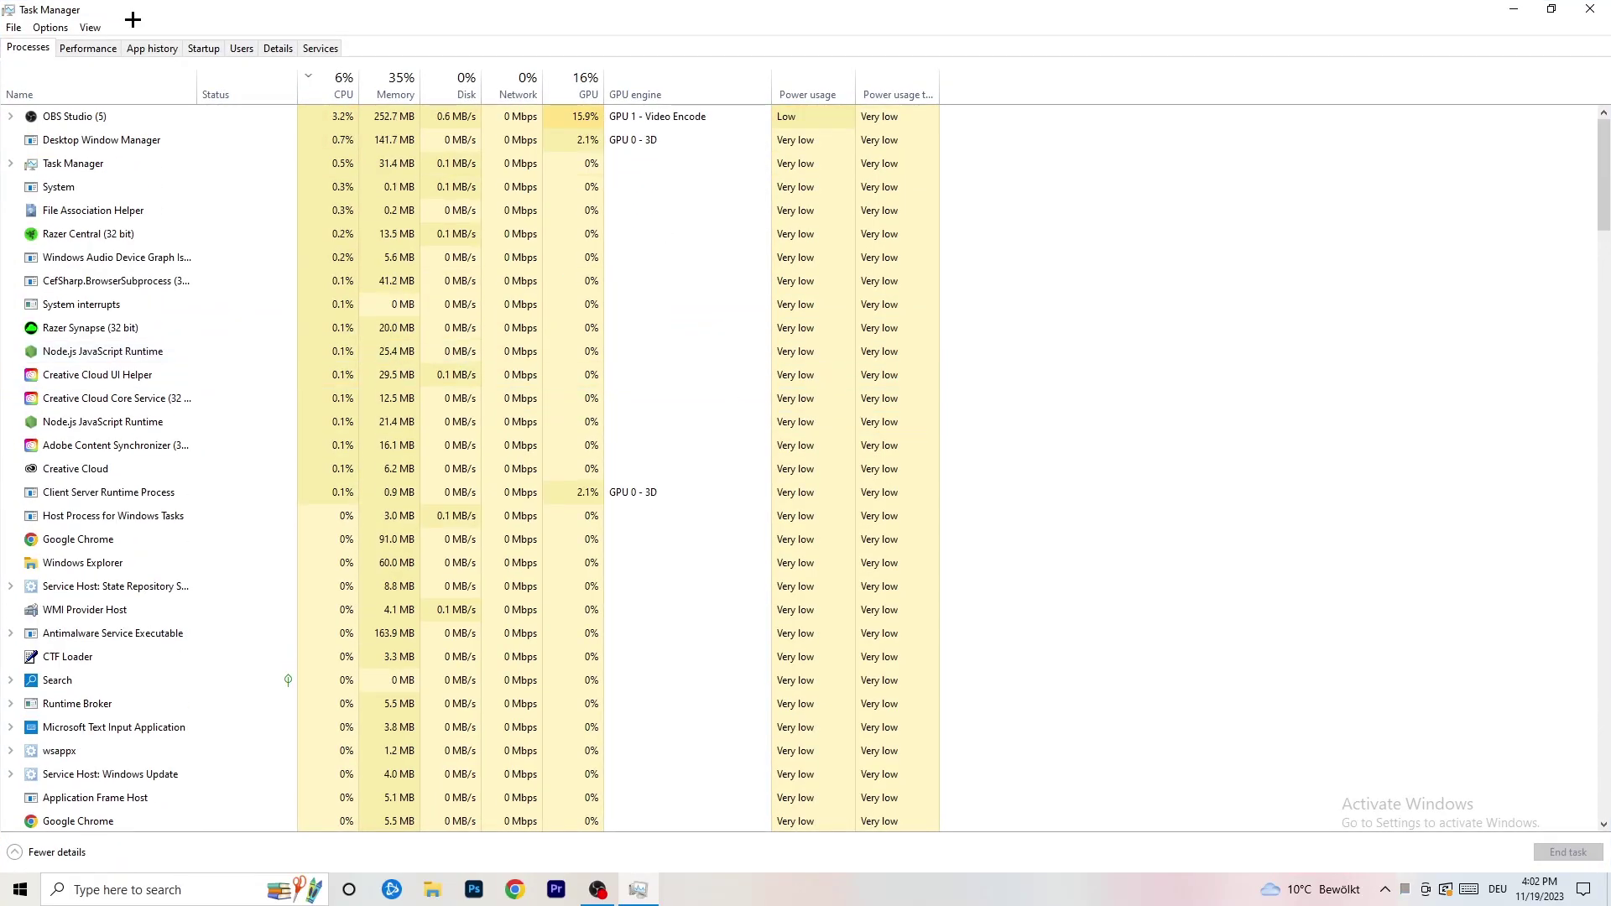
Sort processes by CPU and GPU, inspect OBS Studio, then re-sort by CPU
click(342, 80)
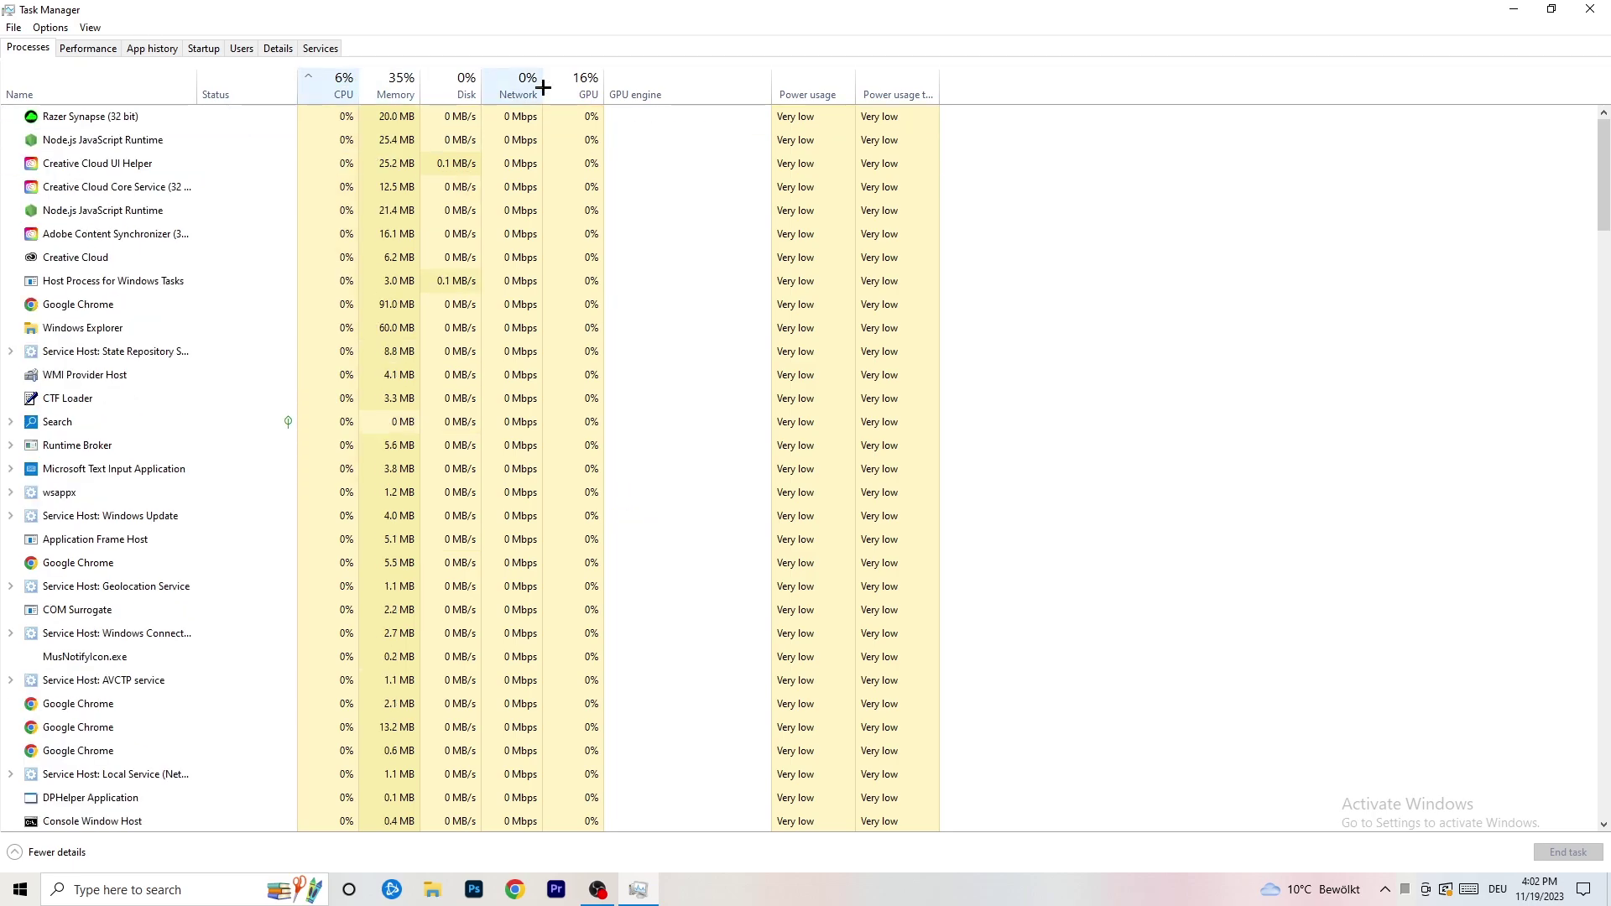
click(561, 87)
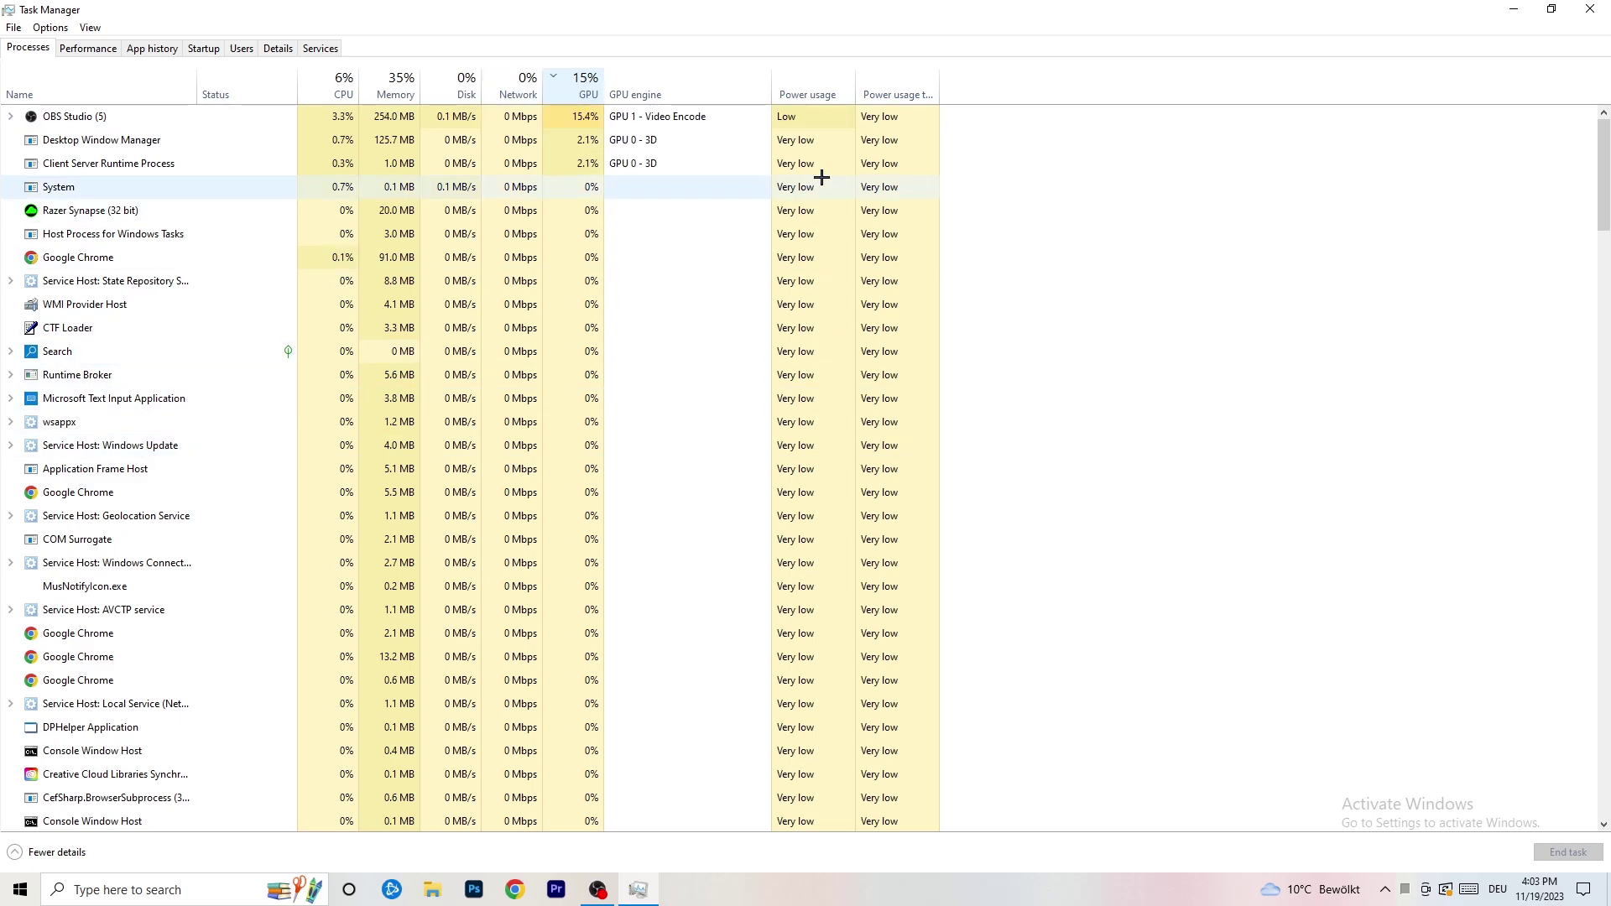
right_click(586, 123)
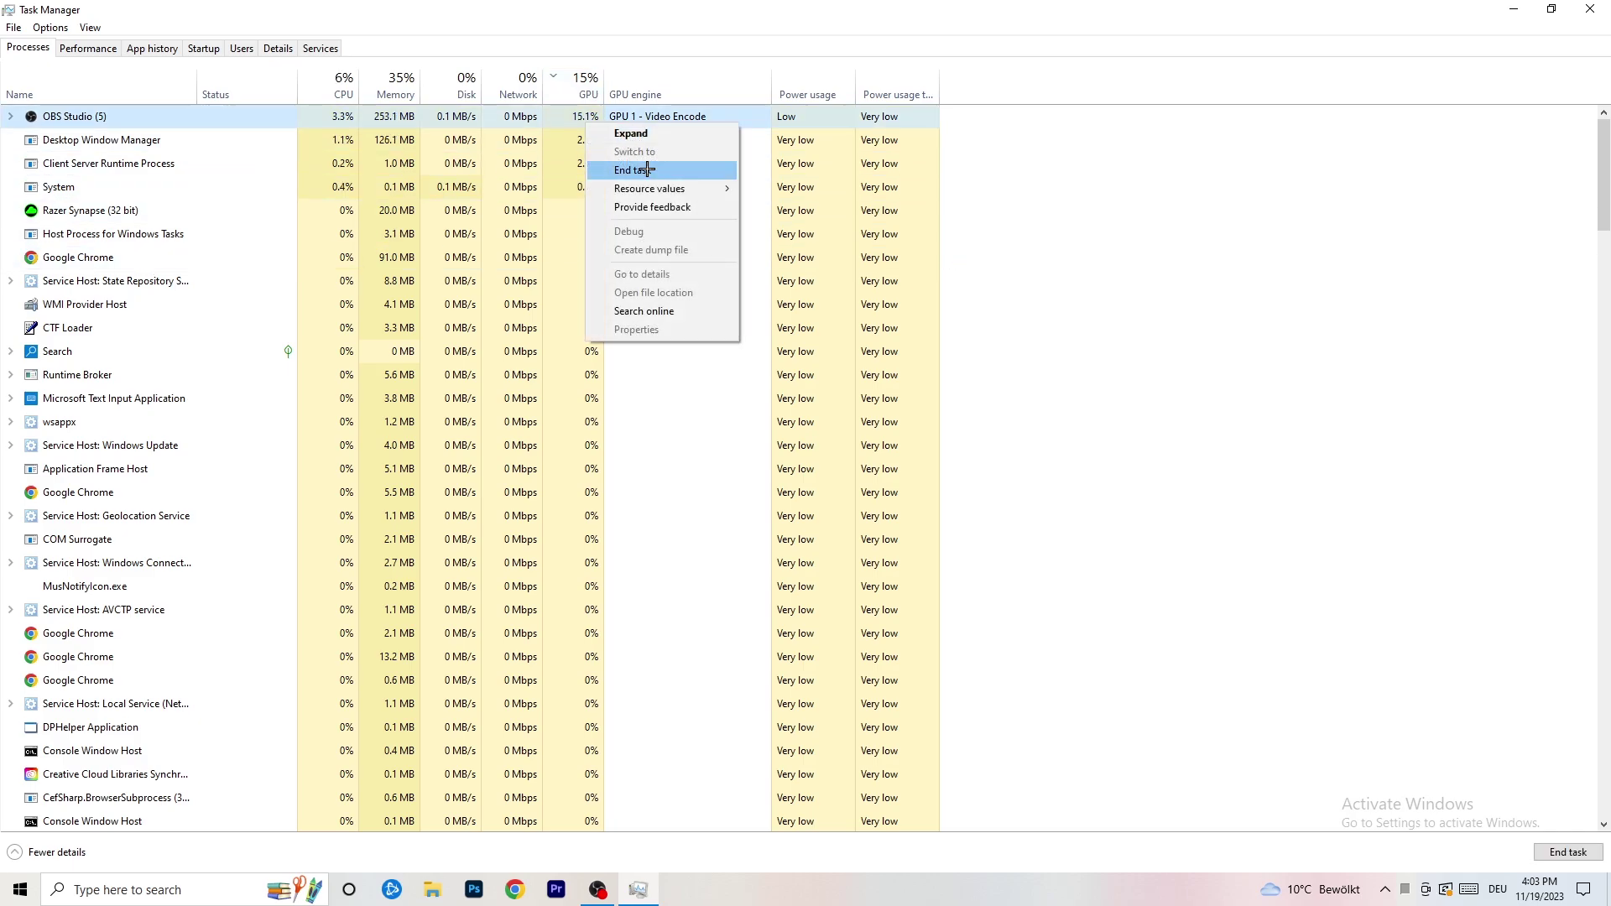
click(1316, 151)
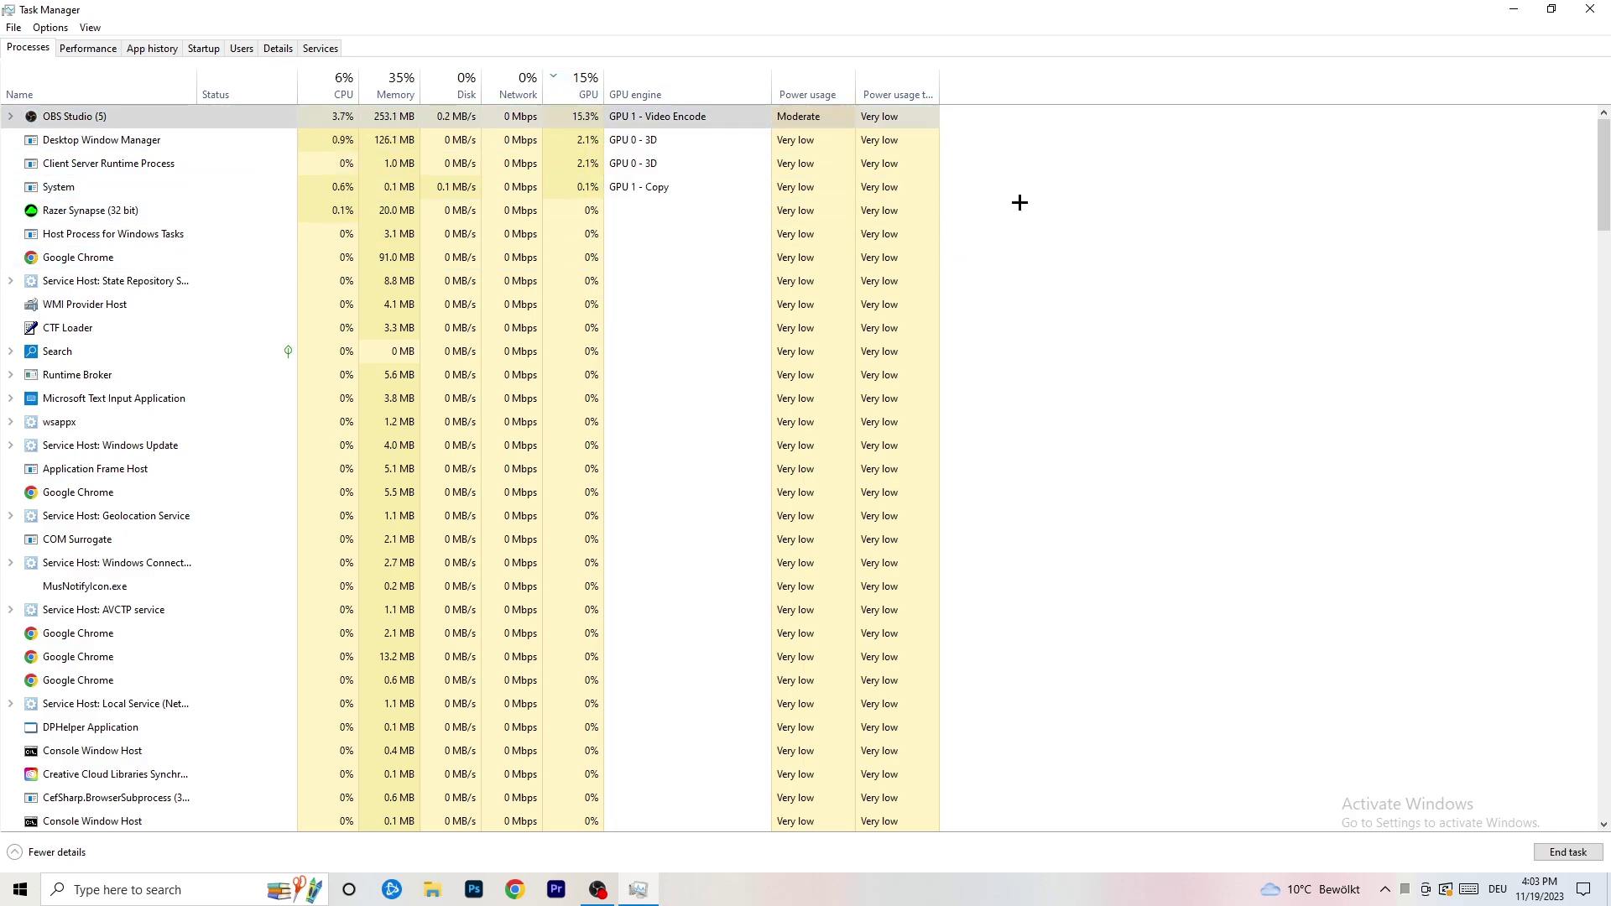
click(335, 86)
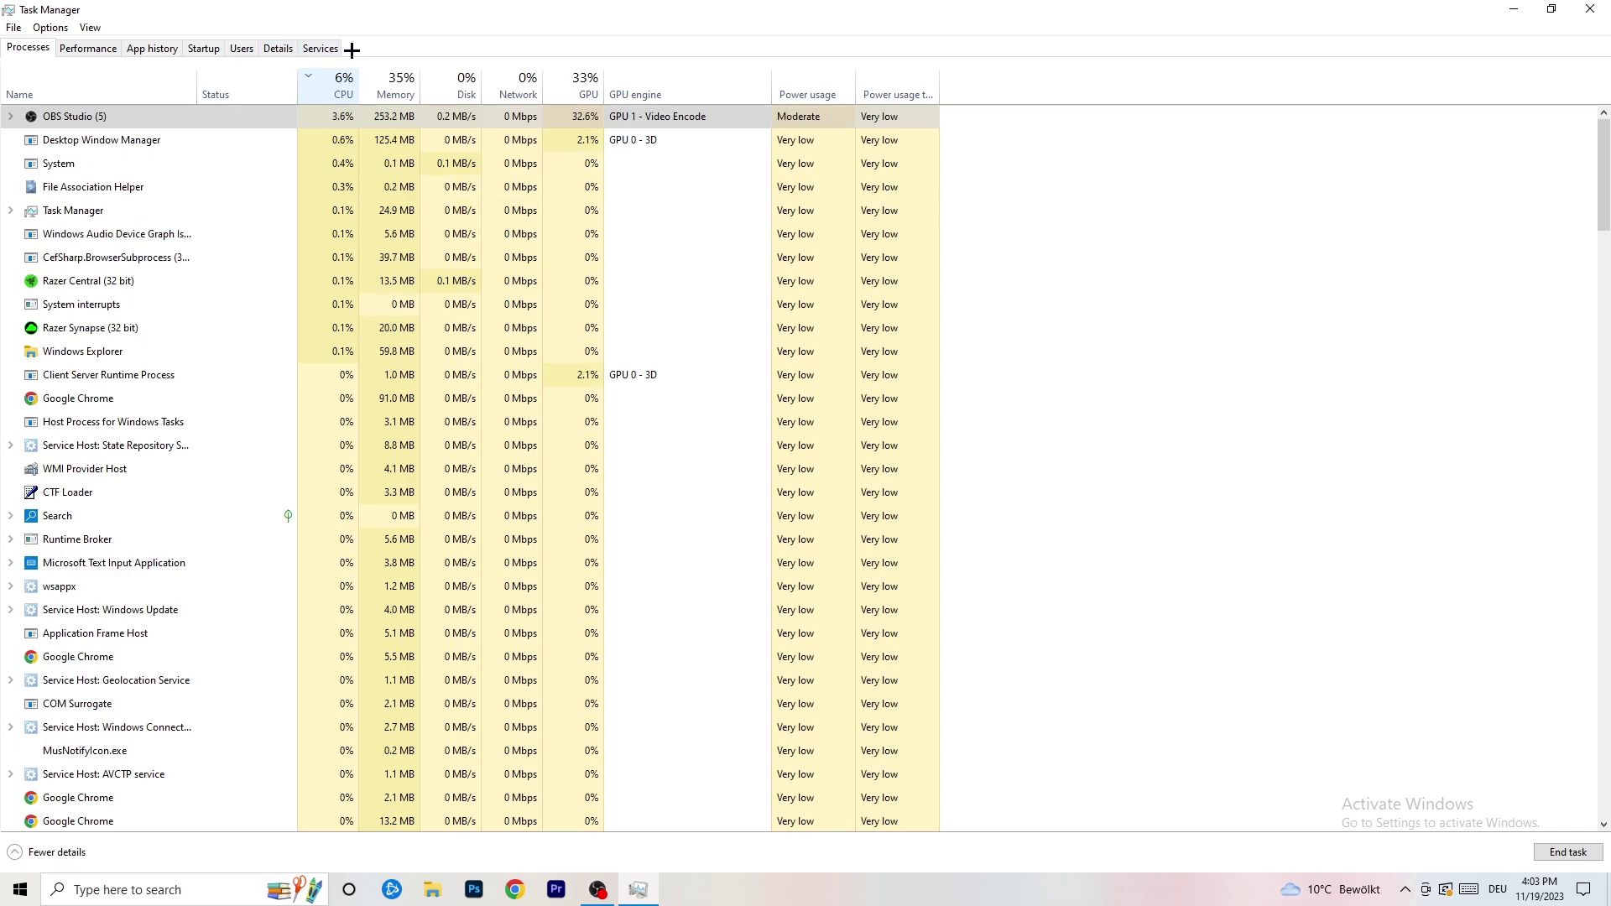
Browse the Details list and Creative Cloud's Set priority menu, then show Startup apps
click(278, 48)
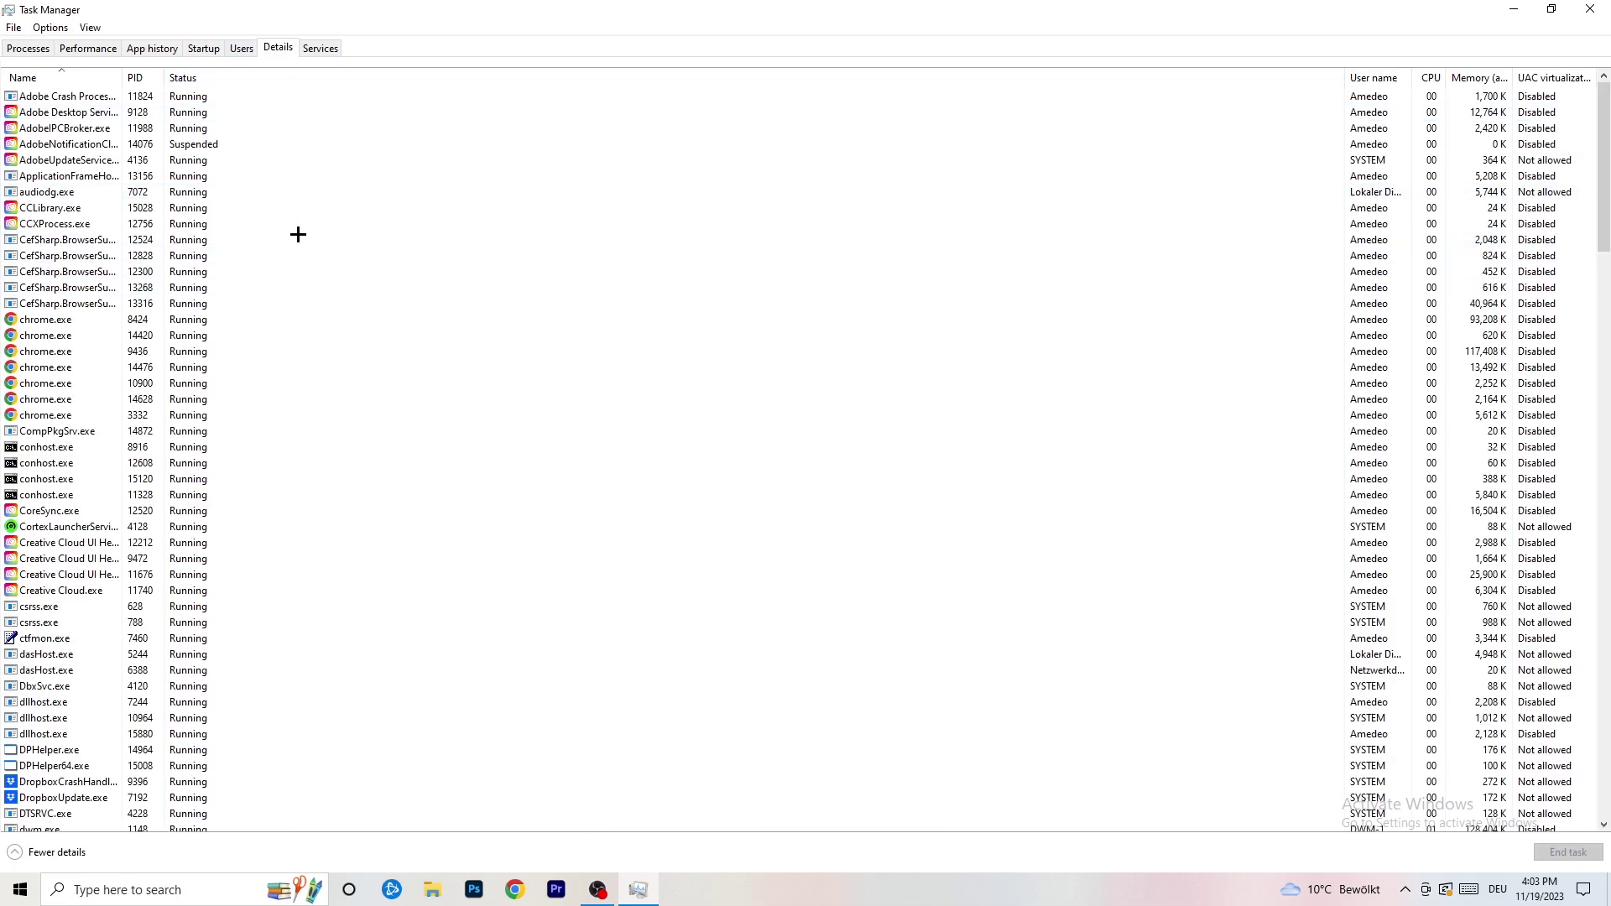
scroll(238, 436, down, 10)
scroll(278, 359, up, 10)
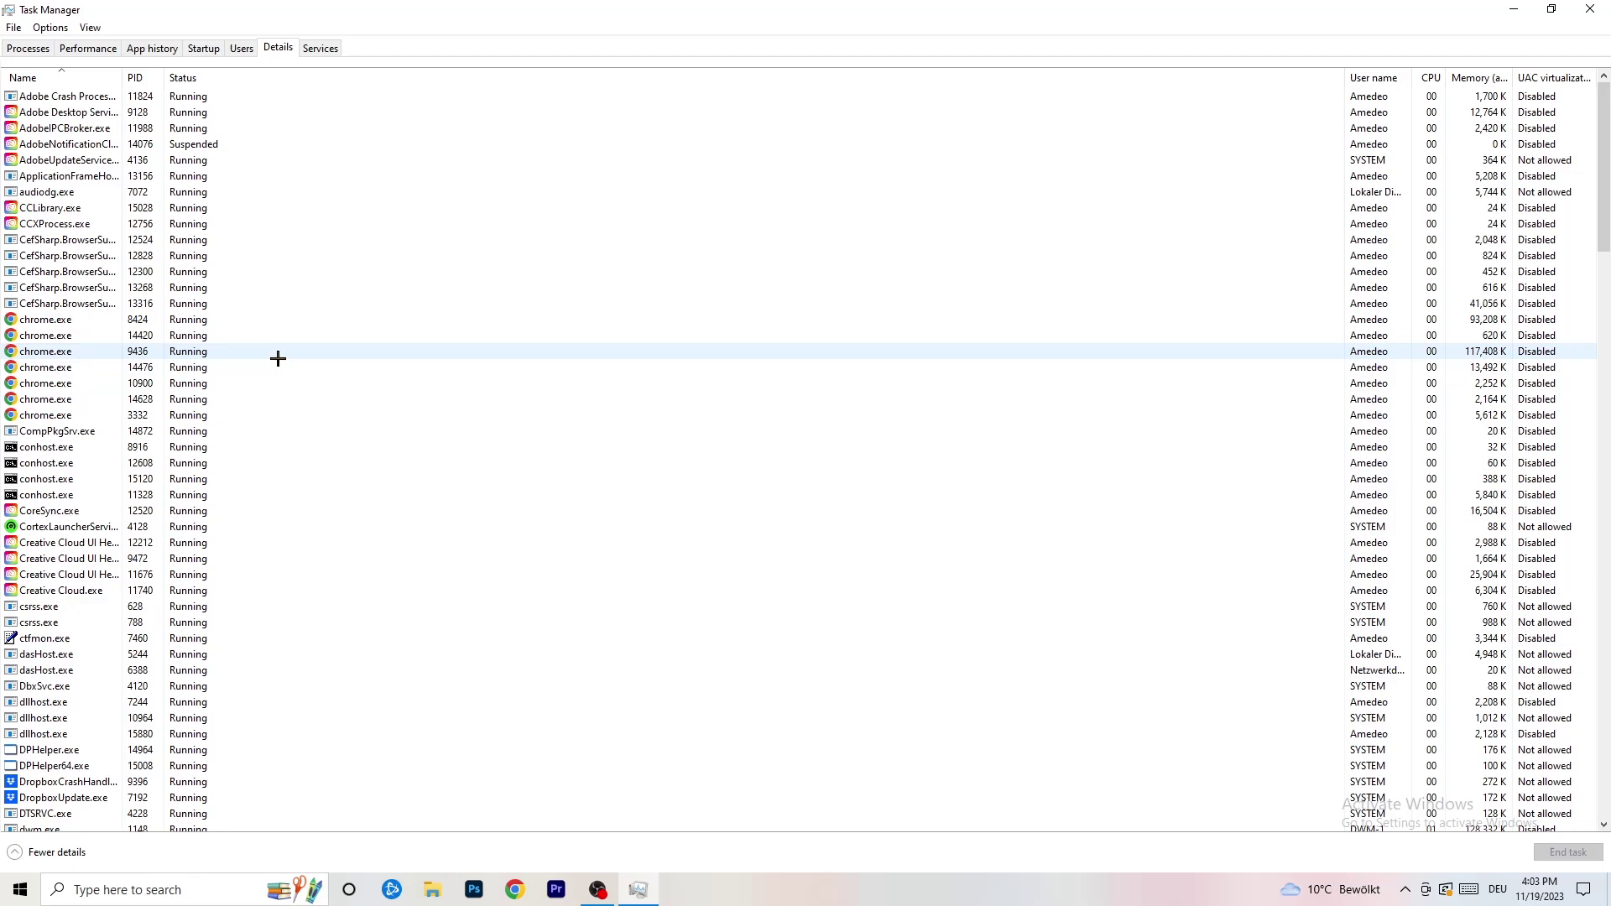
scroll(84, 420, down, 3)
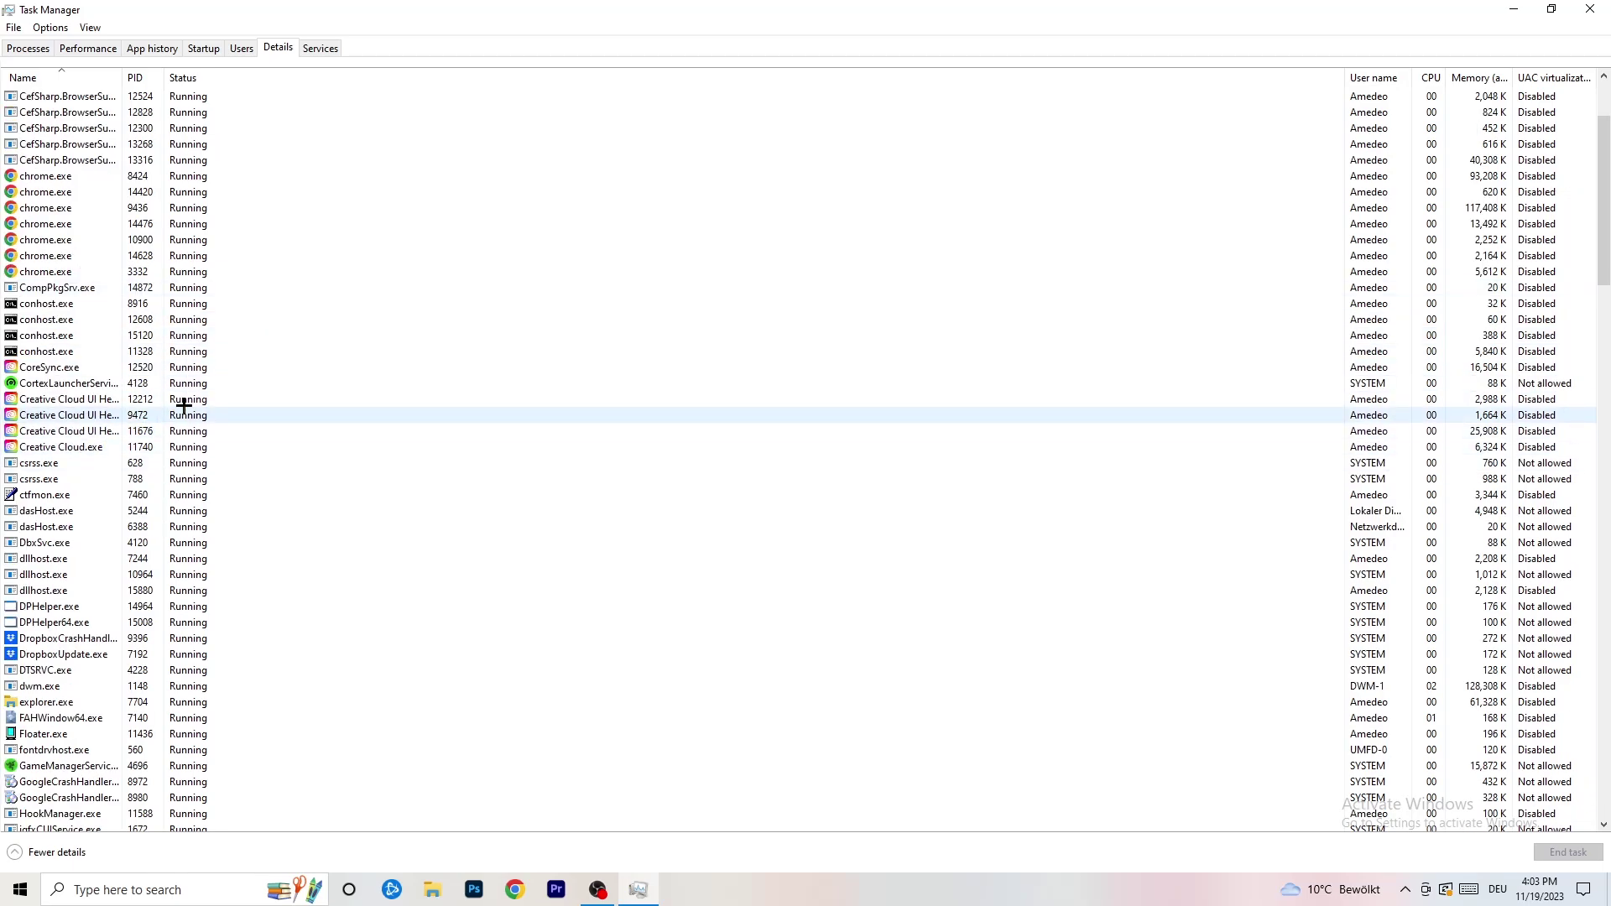
right_click(67, 431)
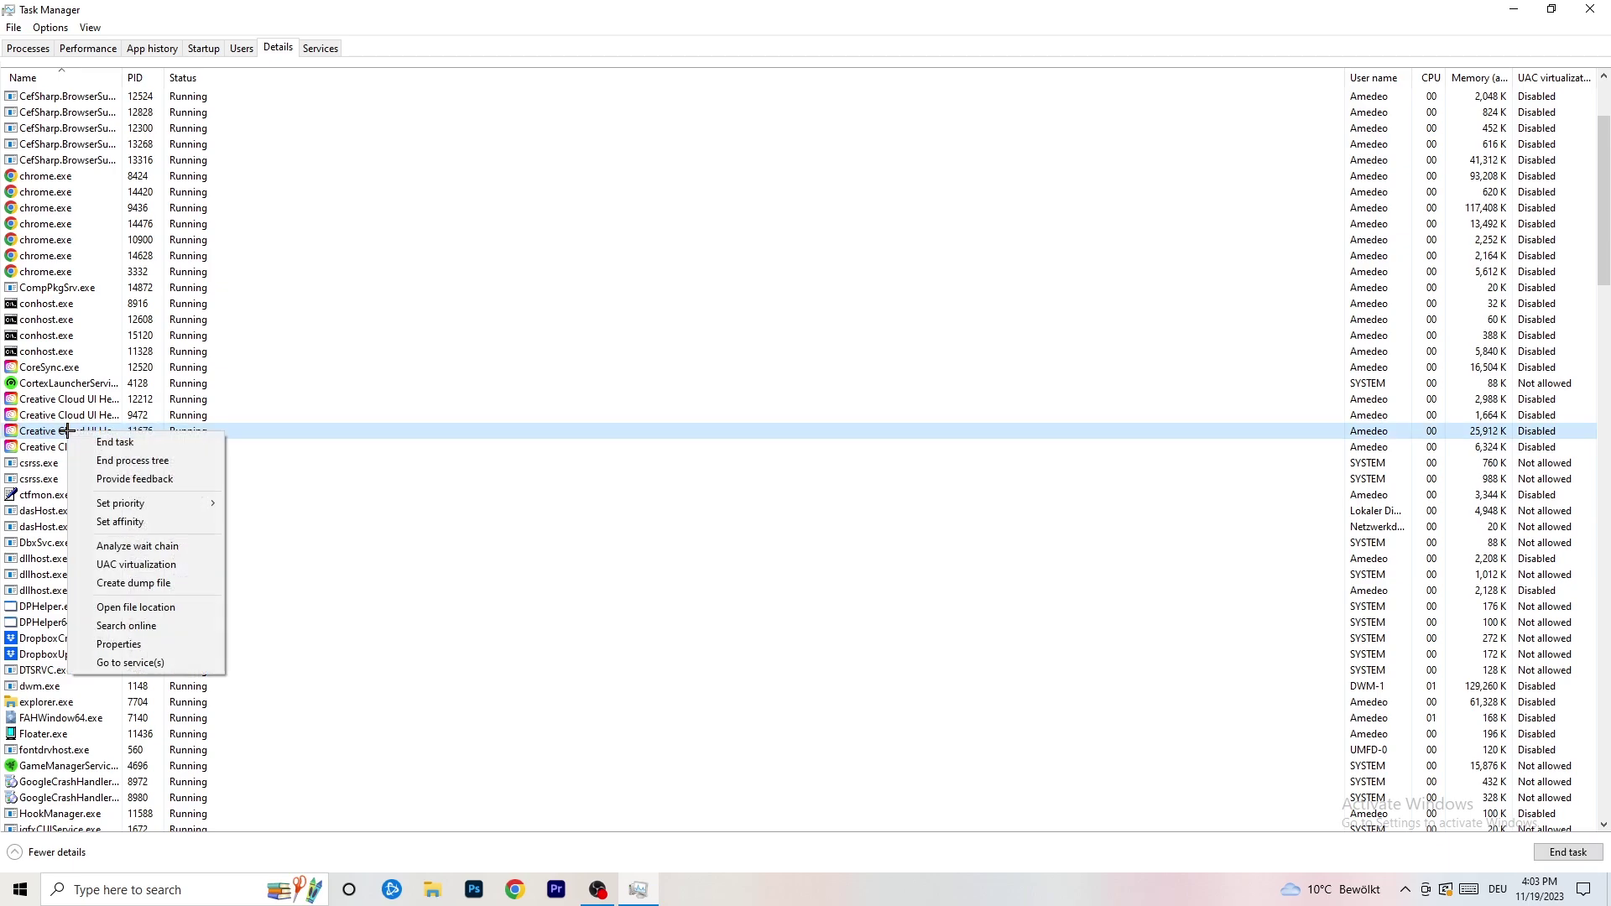
mouse_move(151, 504)
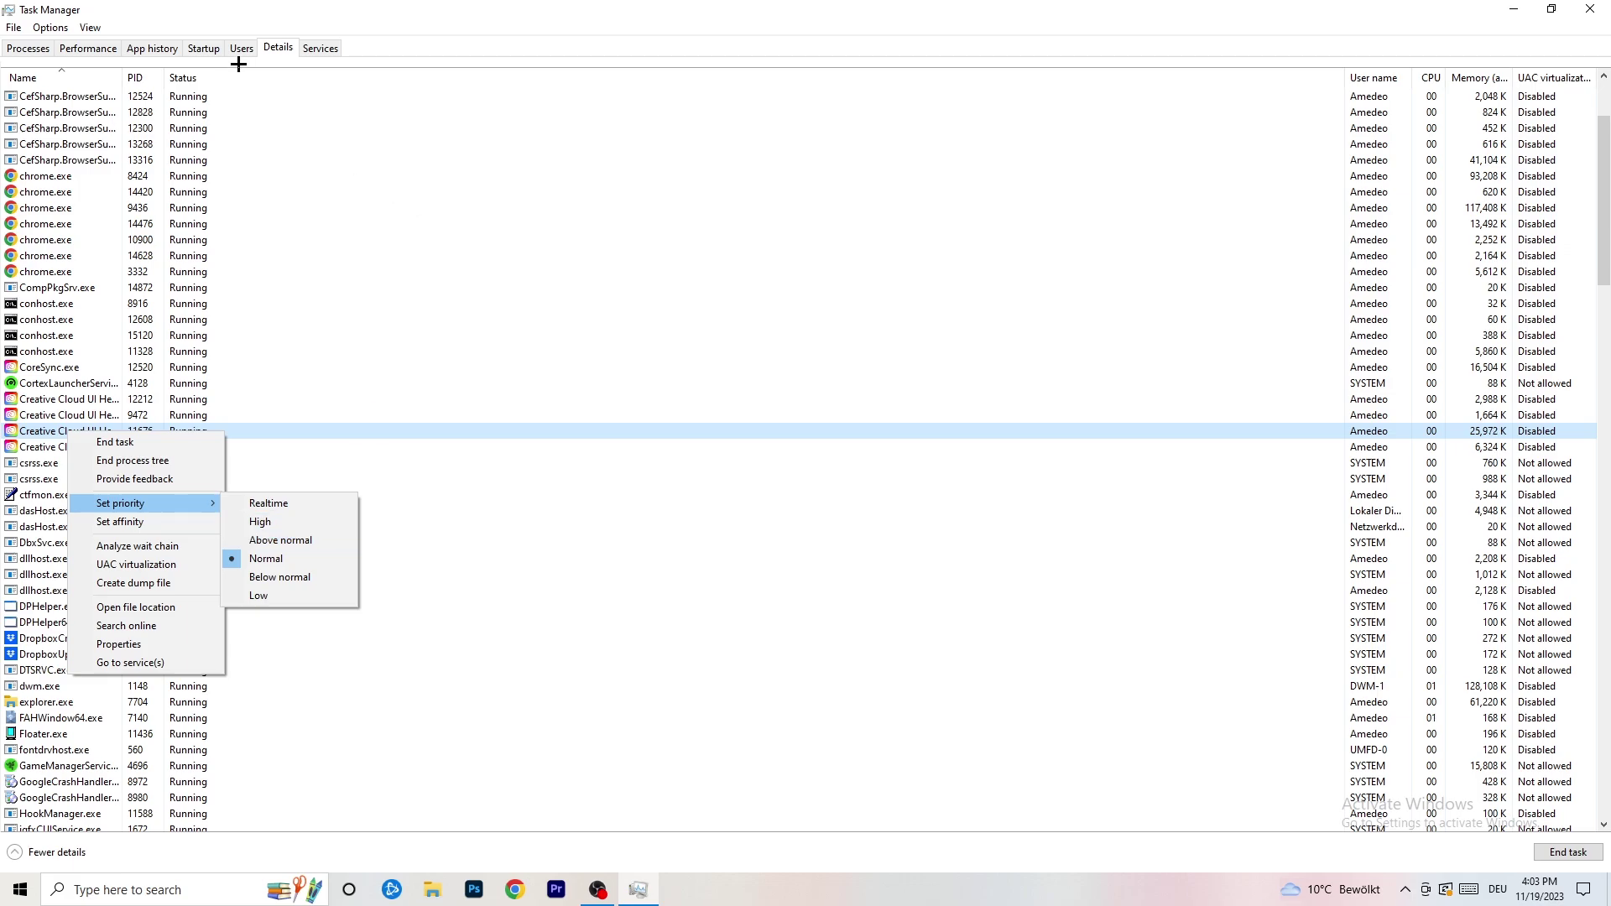
click(205, 47)
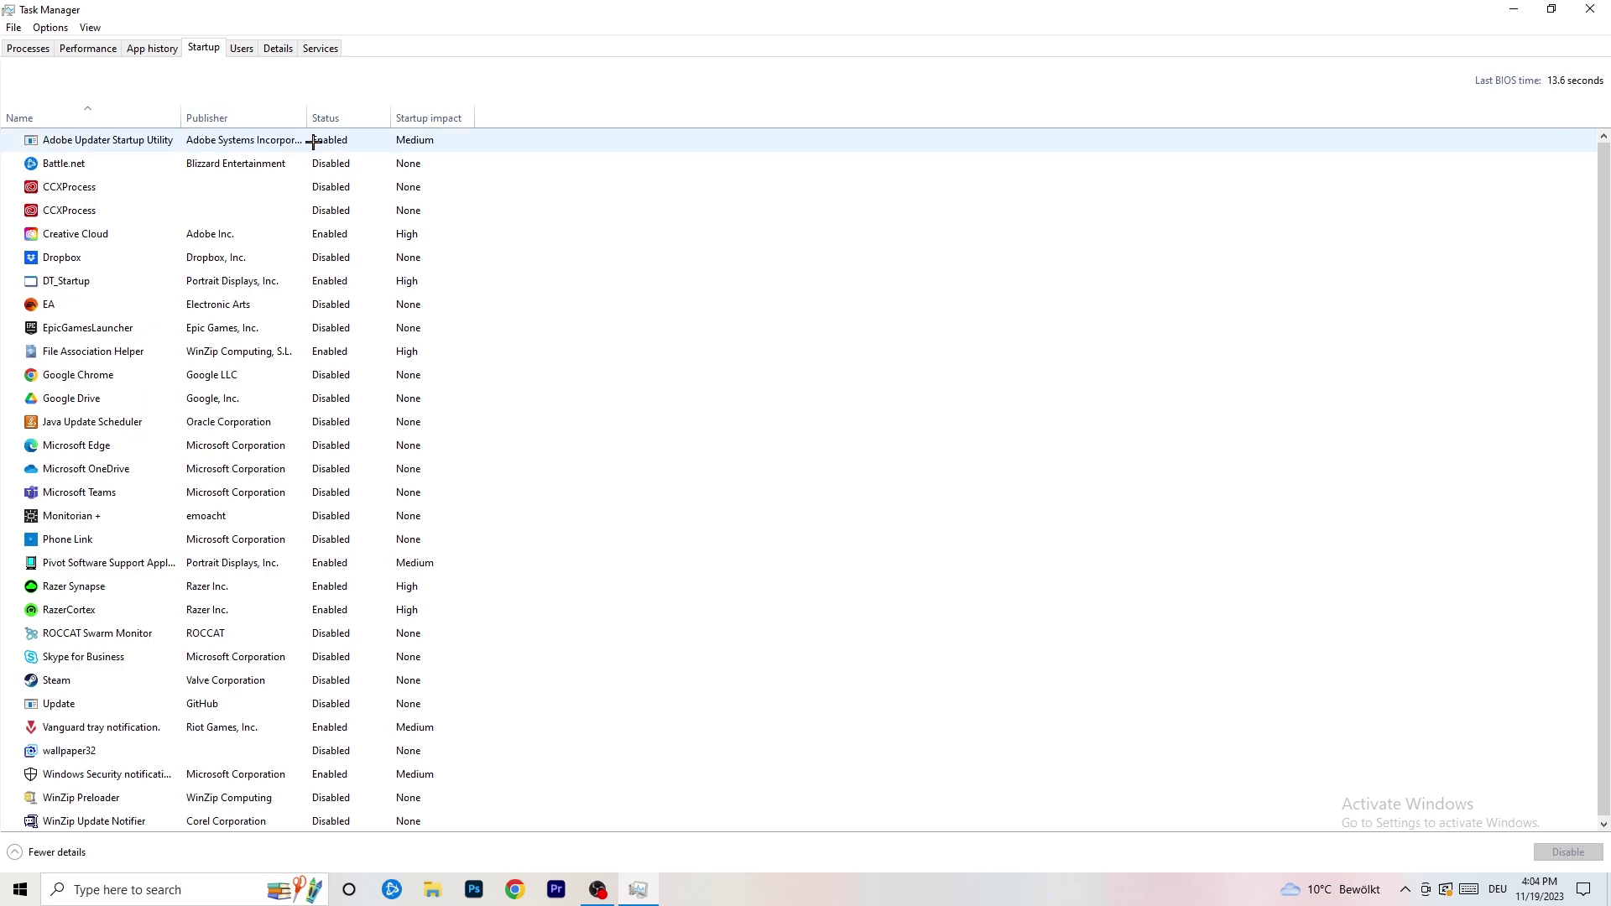
Leave DT_Startup enabled and close Task Manager
right_click(368, 275)
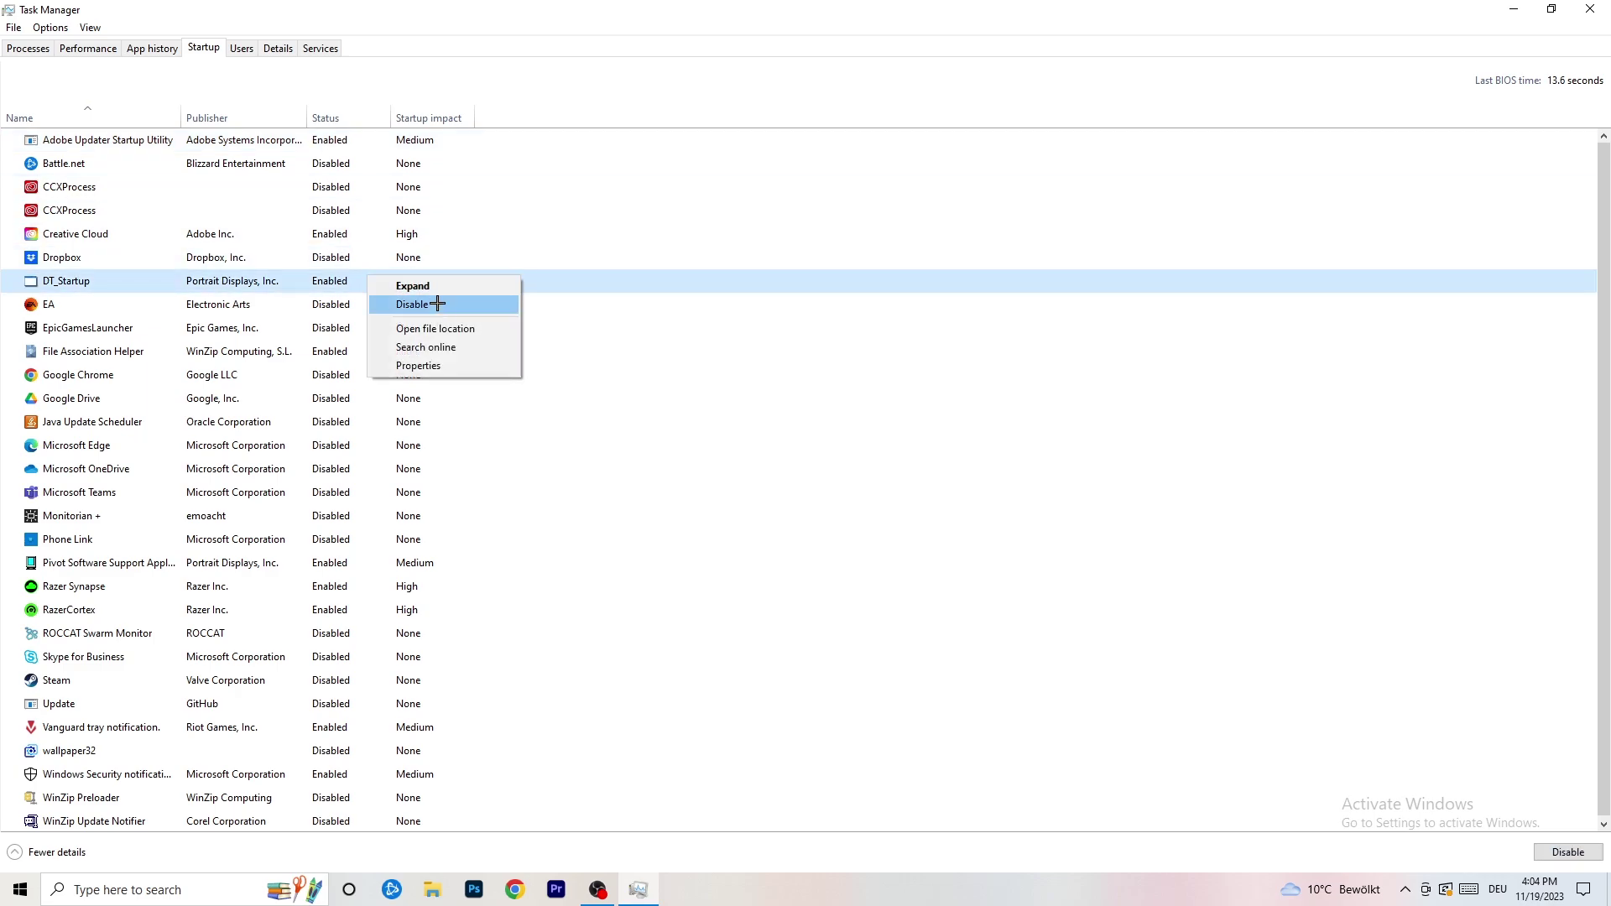
click(1198, 24)
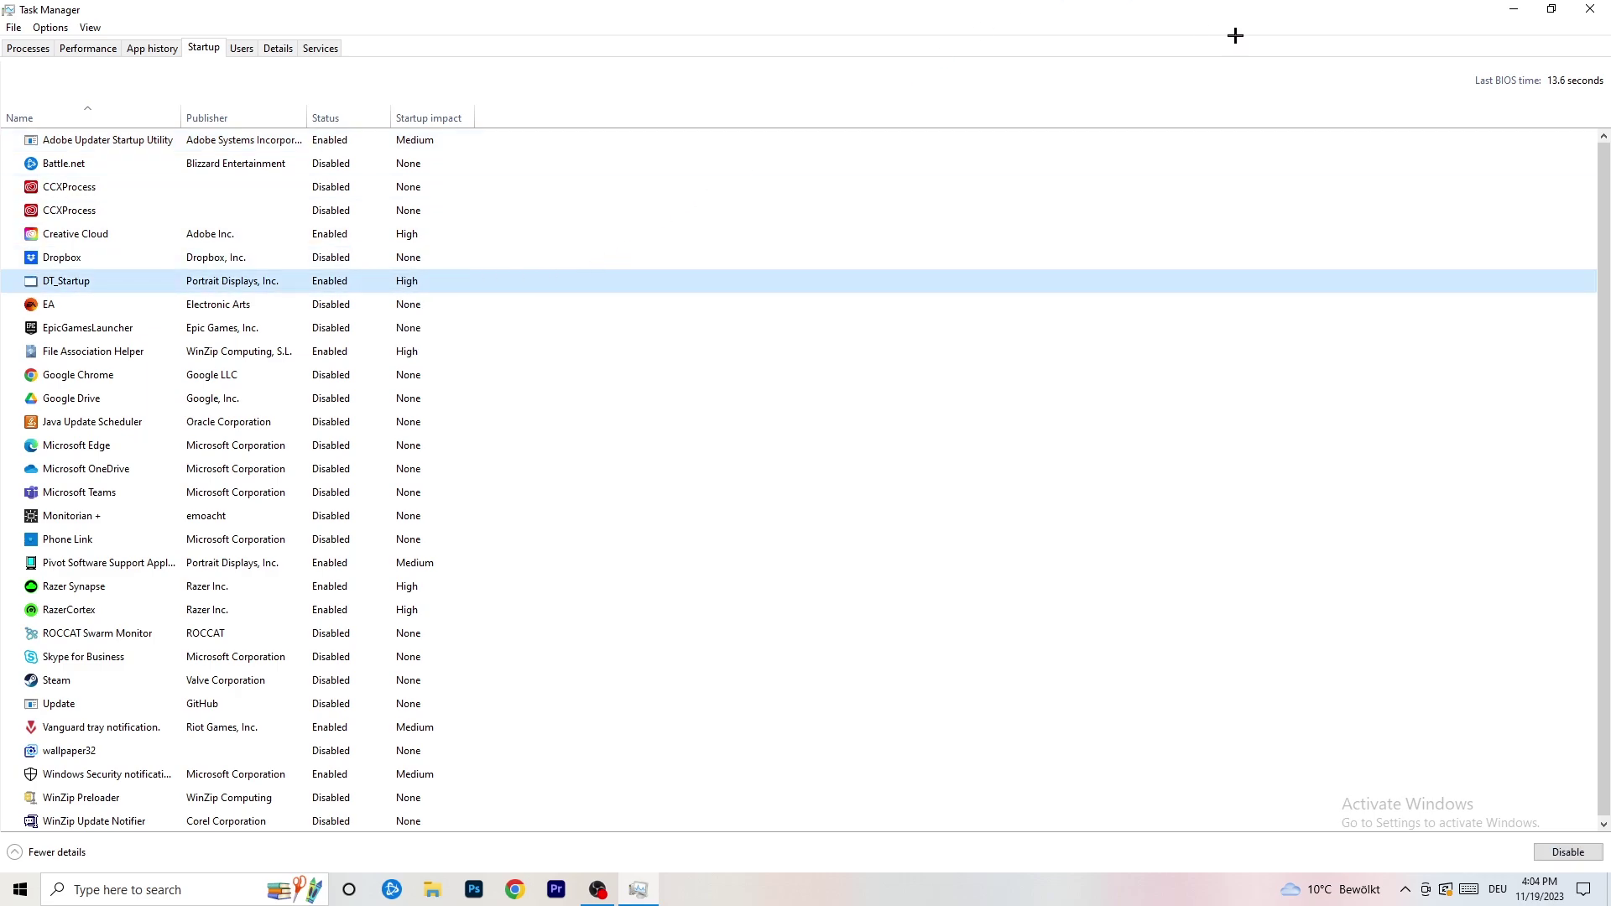
click(1586, 10)
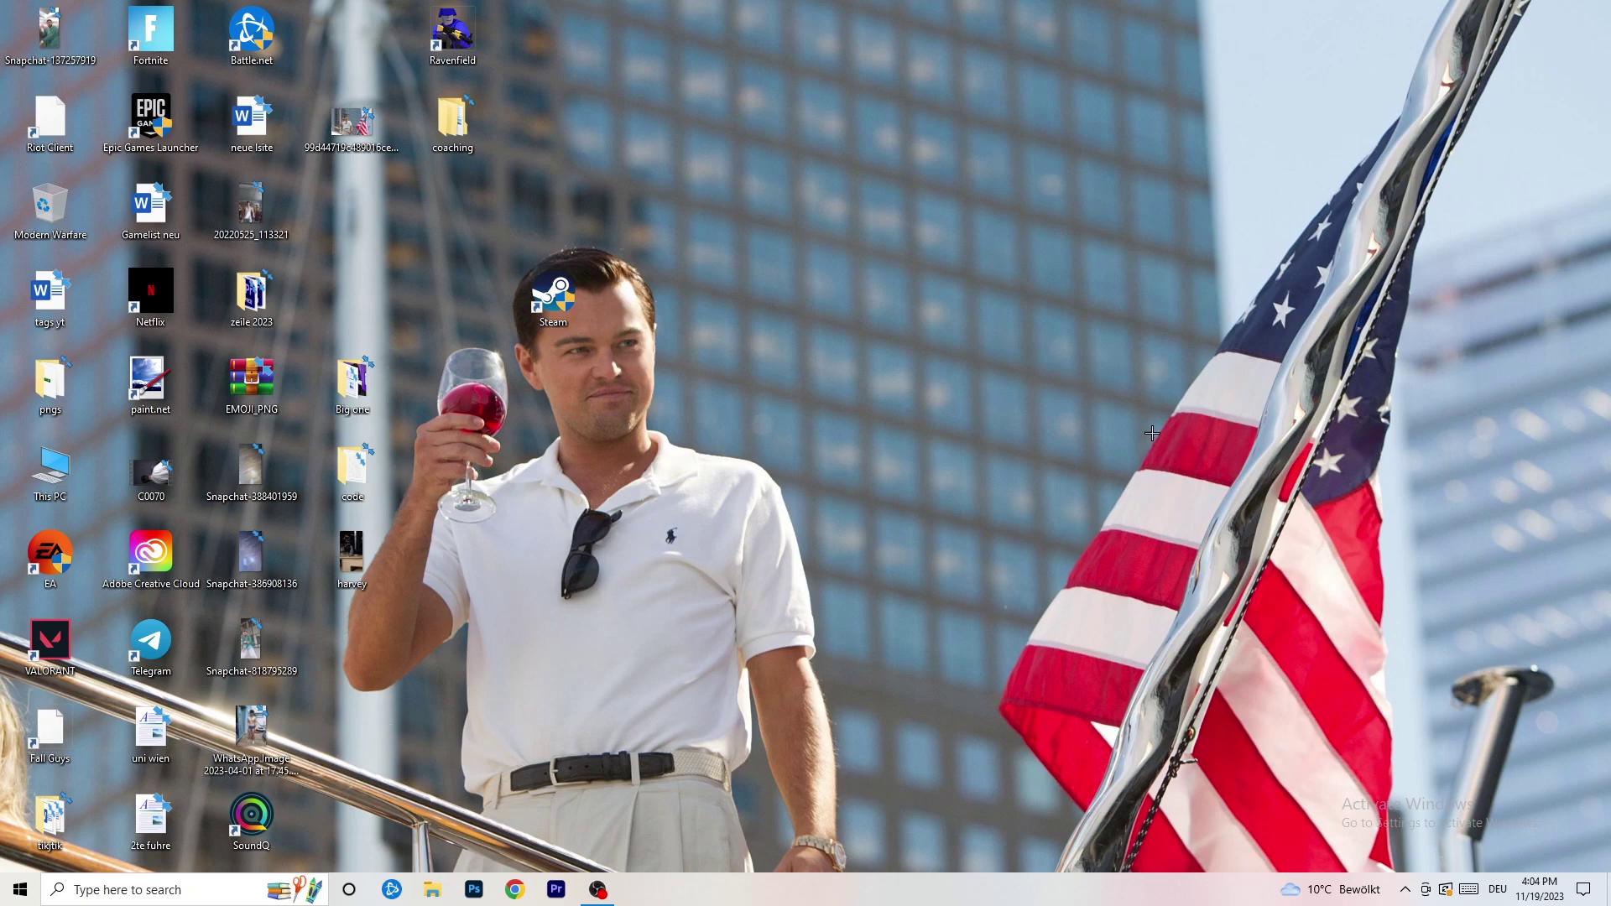
Open System Display settings and keep scaling at 100% (Recommended) at 1920 × 1080
click(8, 899)
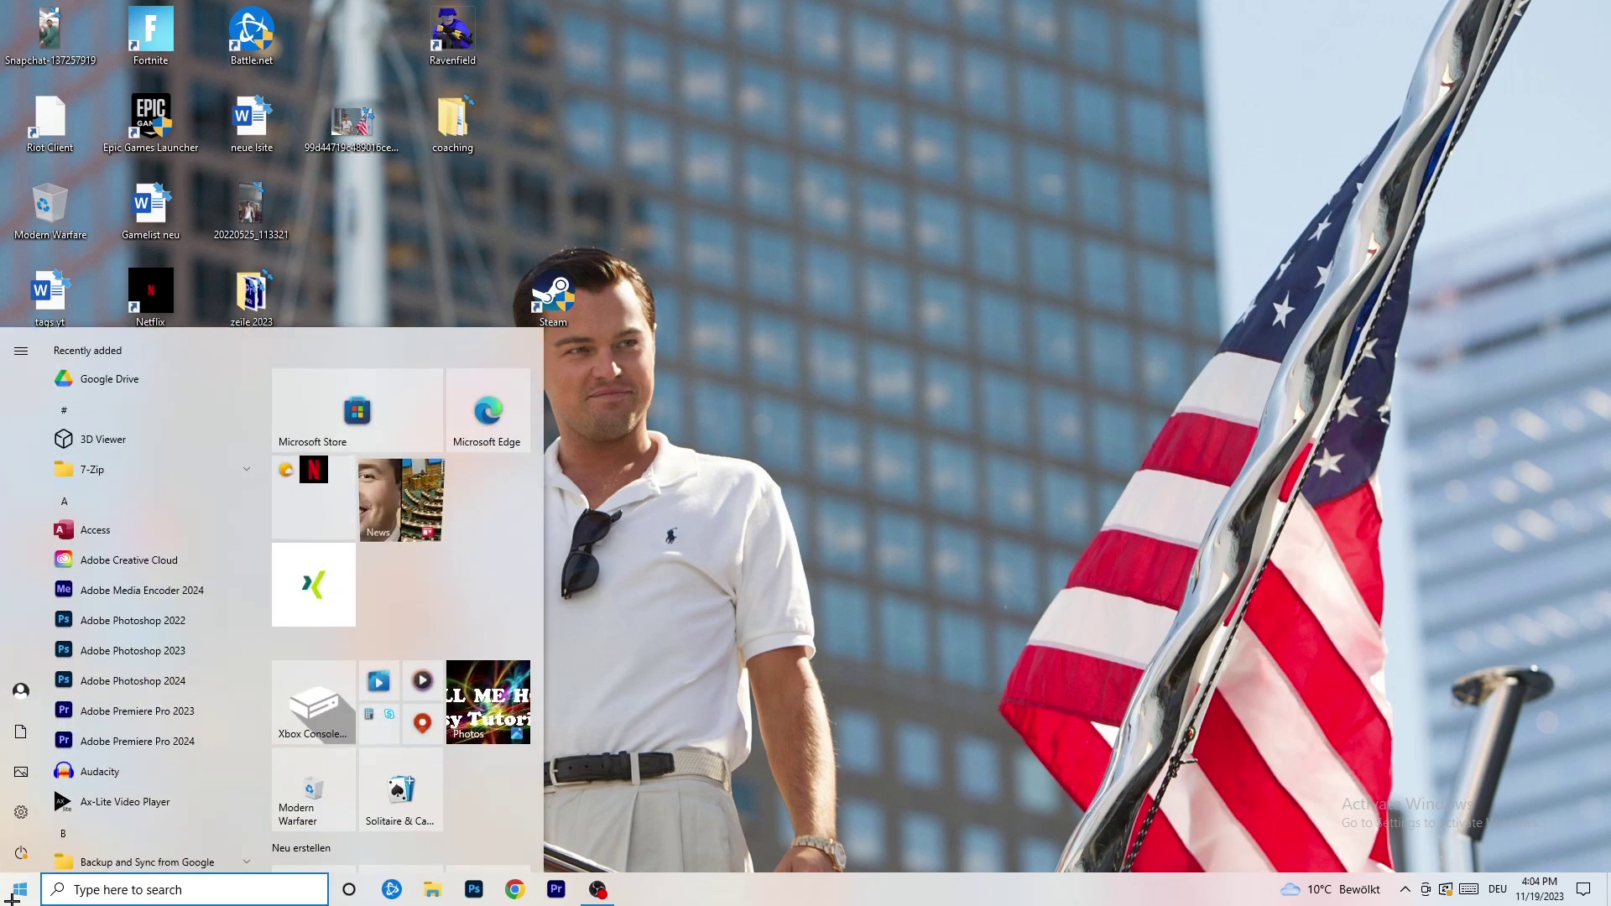
click(20, 812)
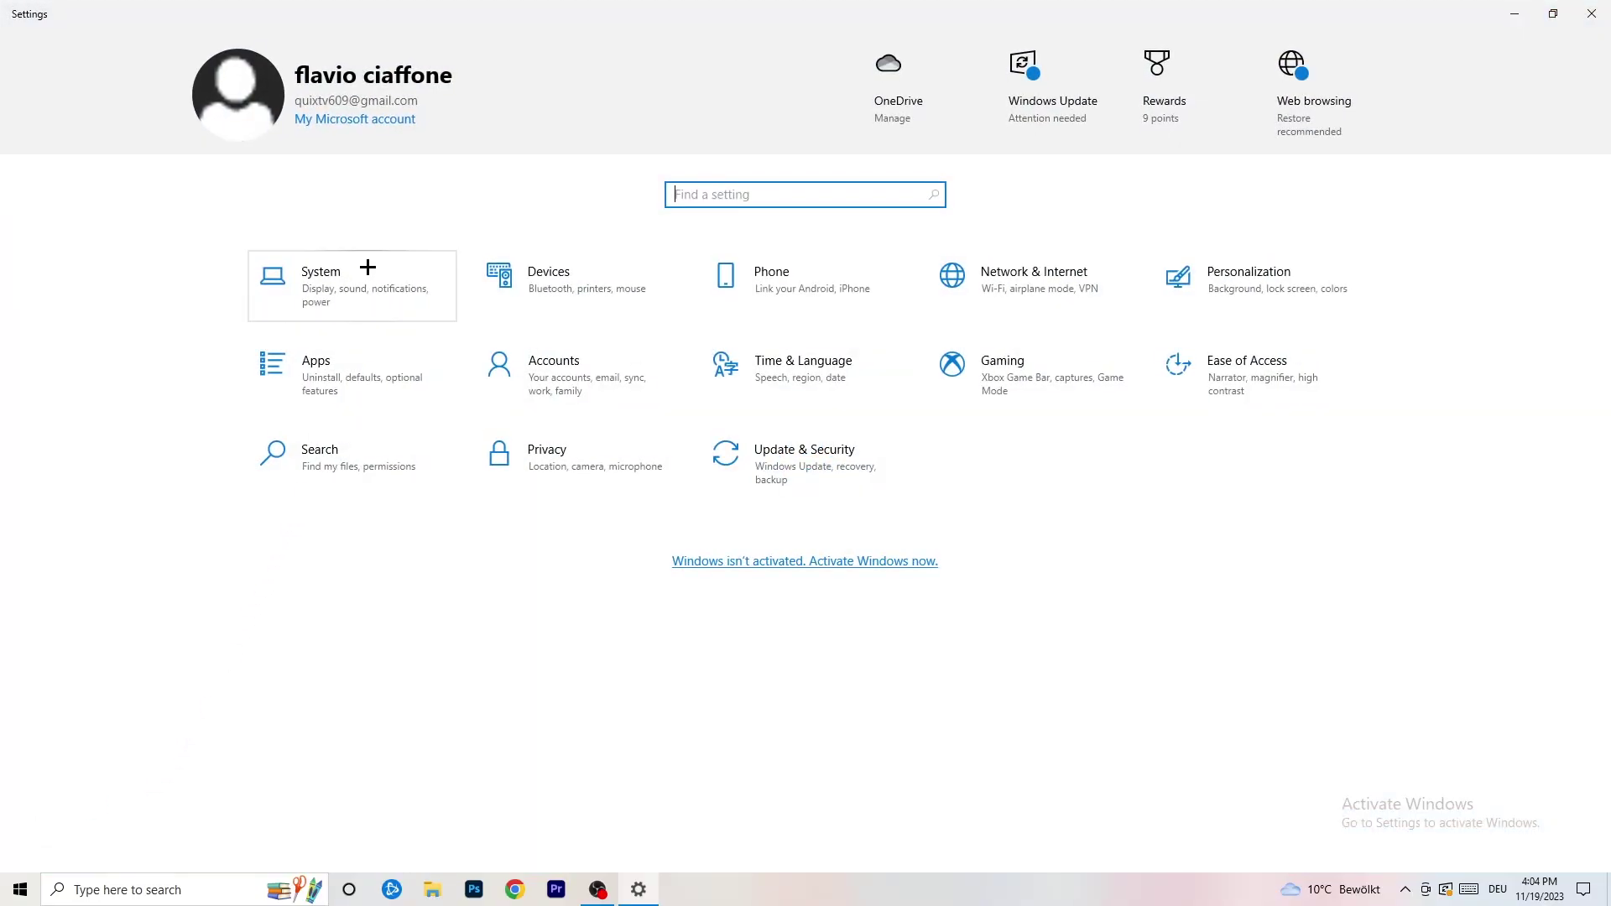
click(380, 271)
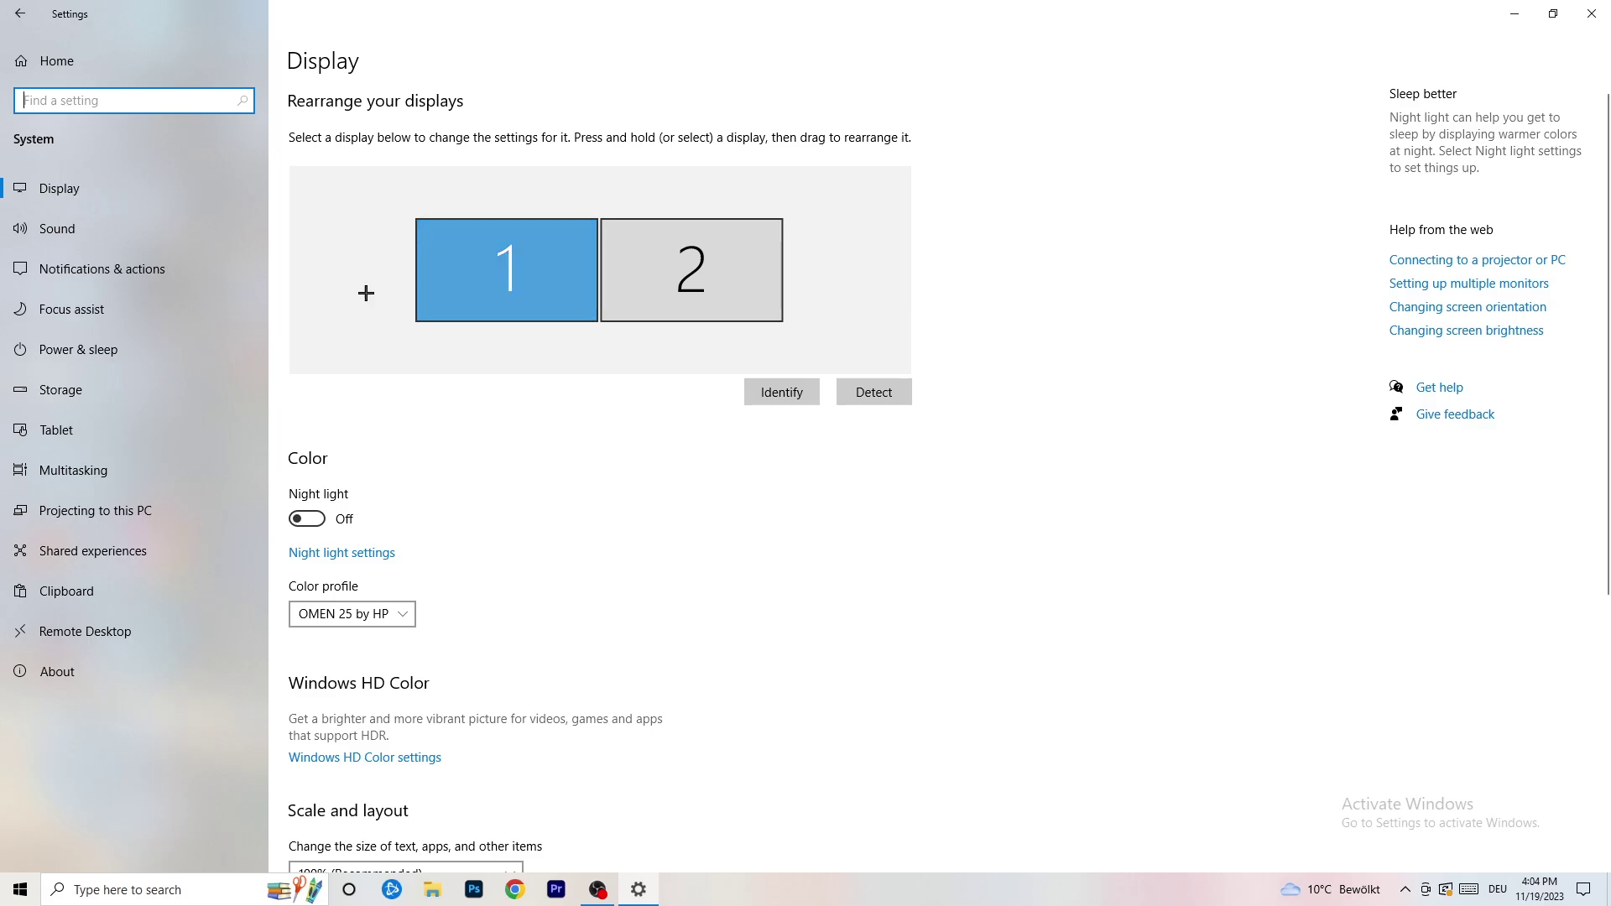
scroll(585, 306, down, 3)
scroll(586, 307, down, 2)
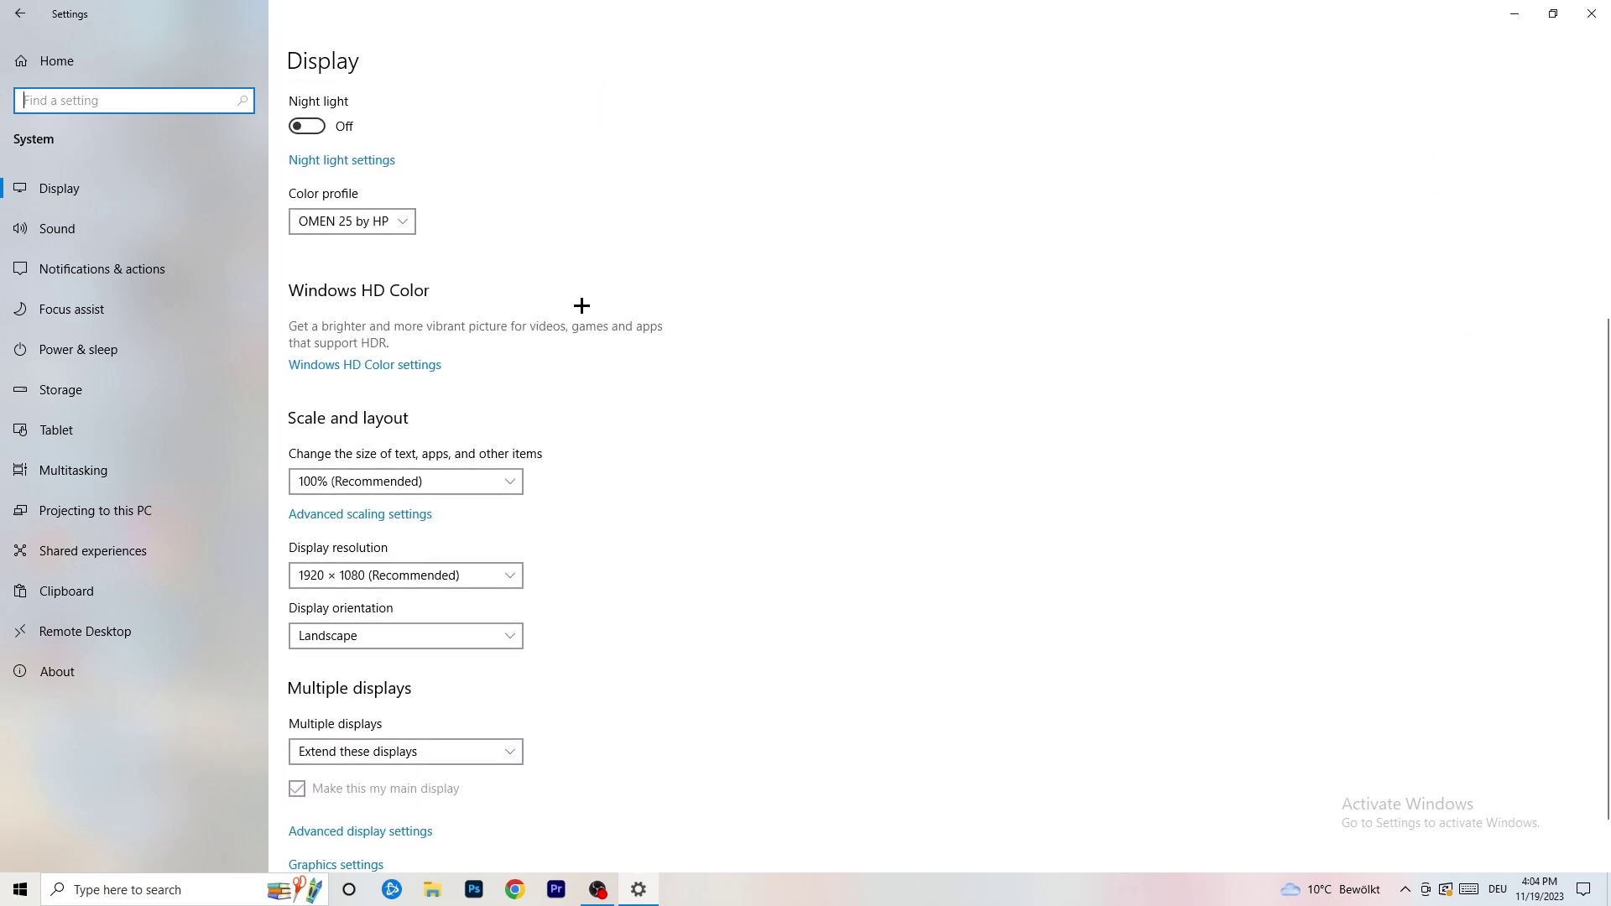
click(458, 481)
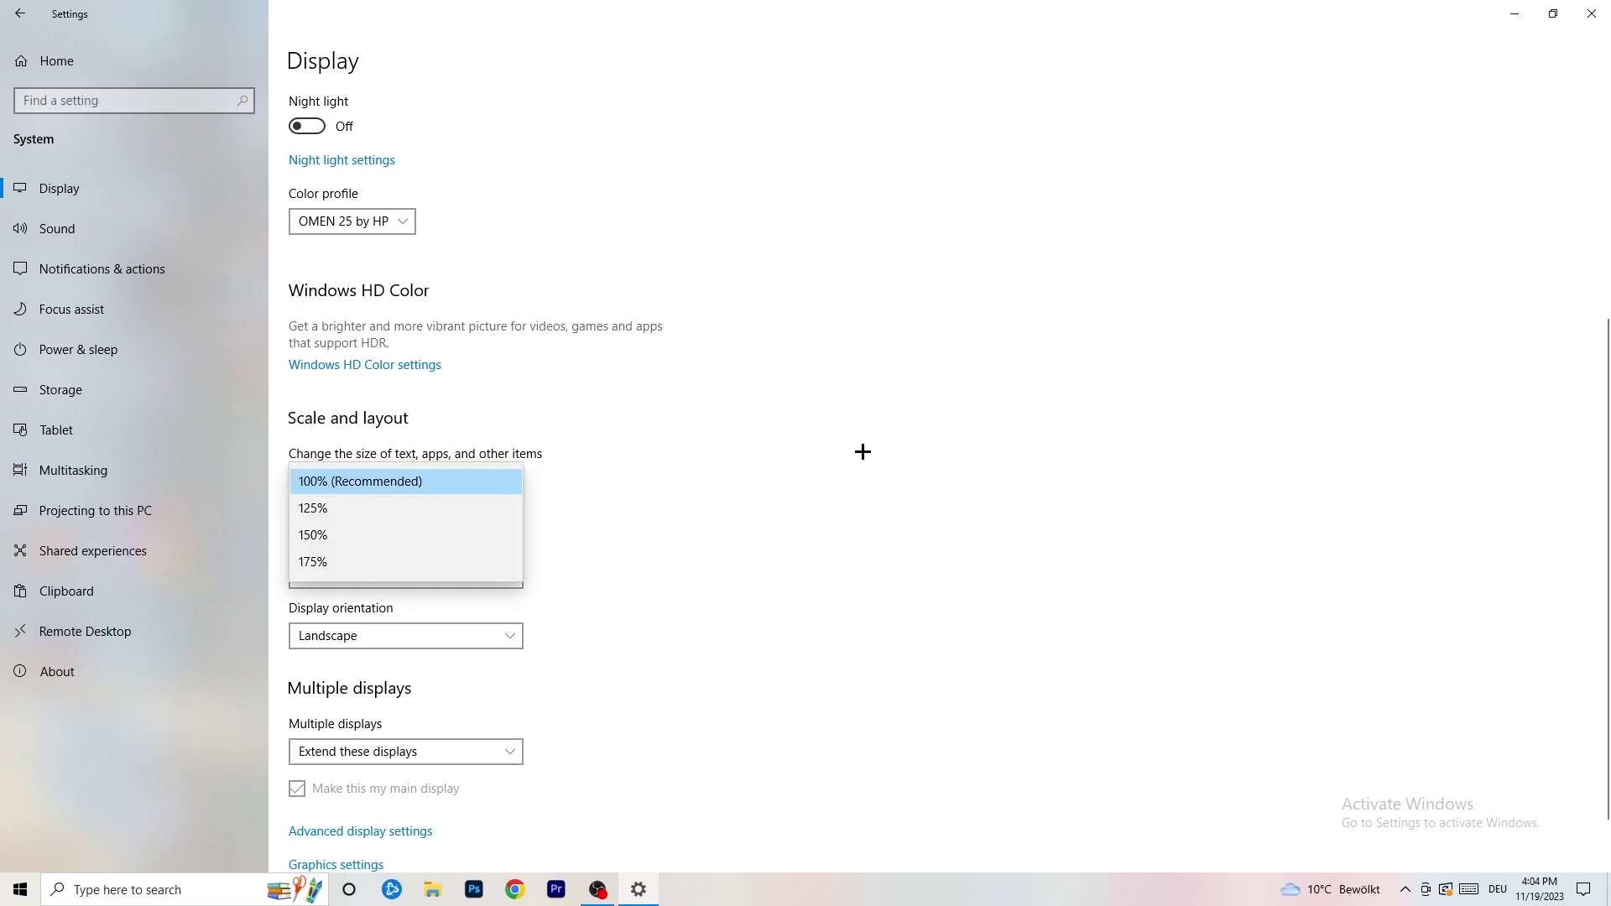
click(816, 441)
scroll(683, 461, down, 1)
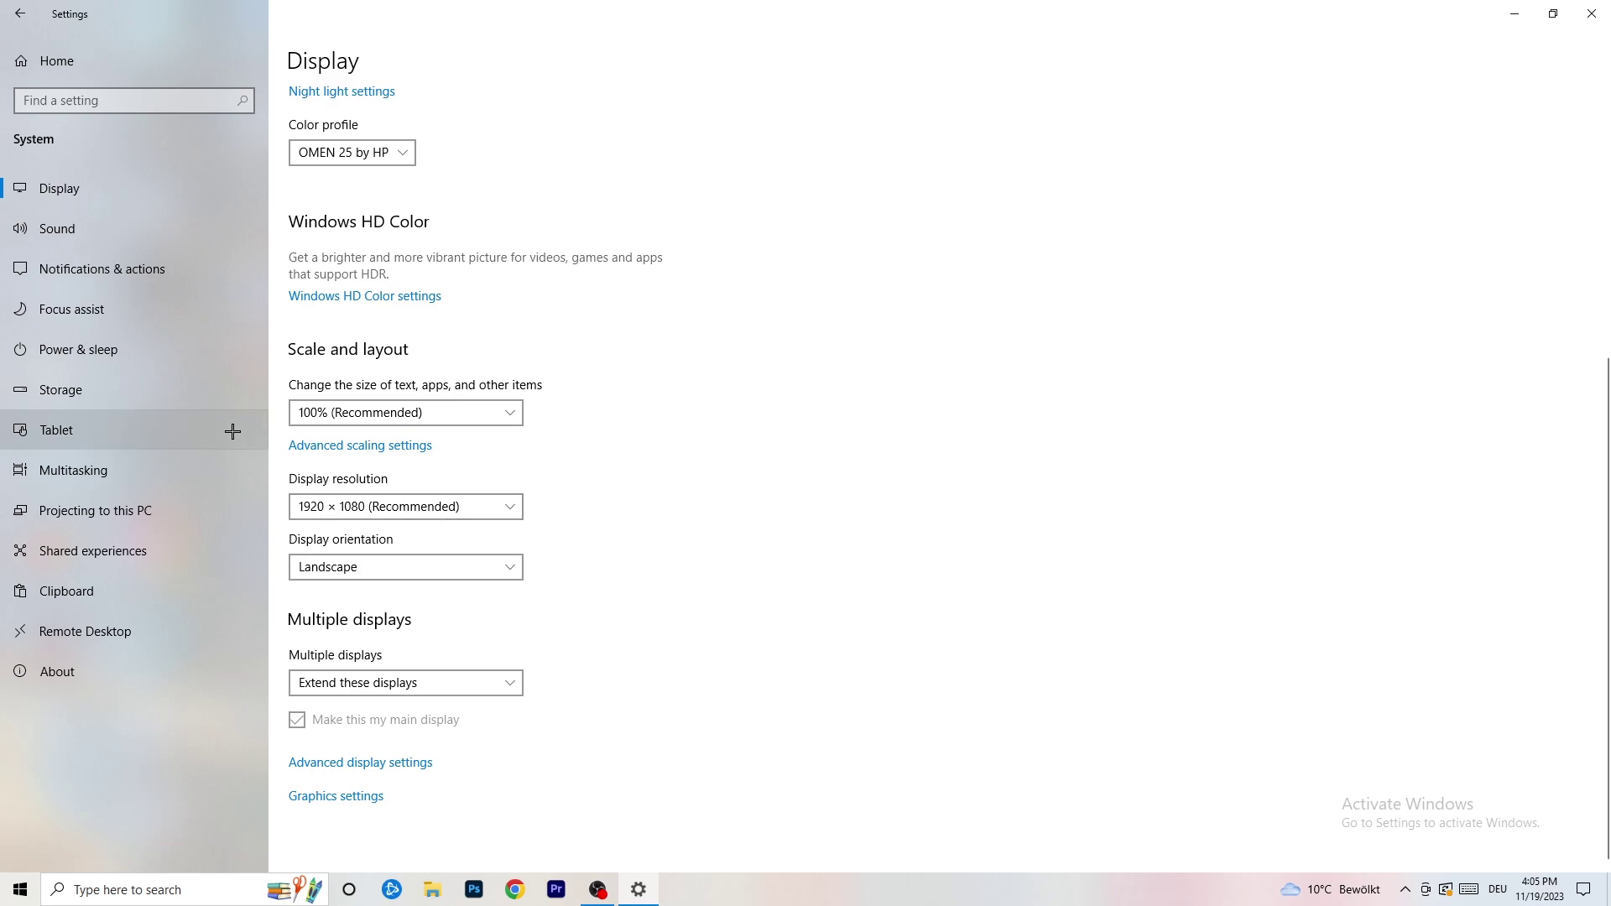
Review Power & sleep (screen off 10 min, sleep 30 min) and the Balanced plan unchanged
click(125, 355)
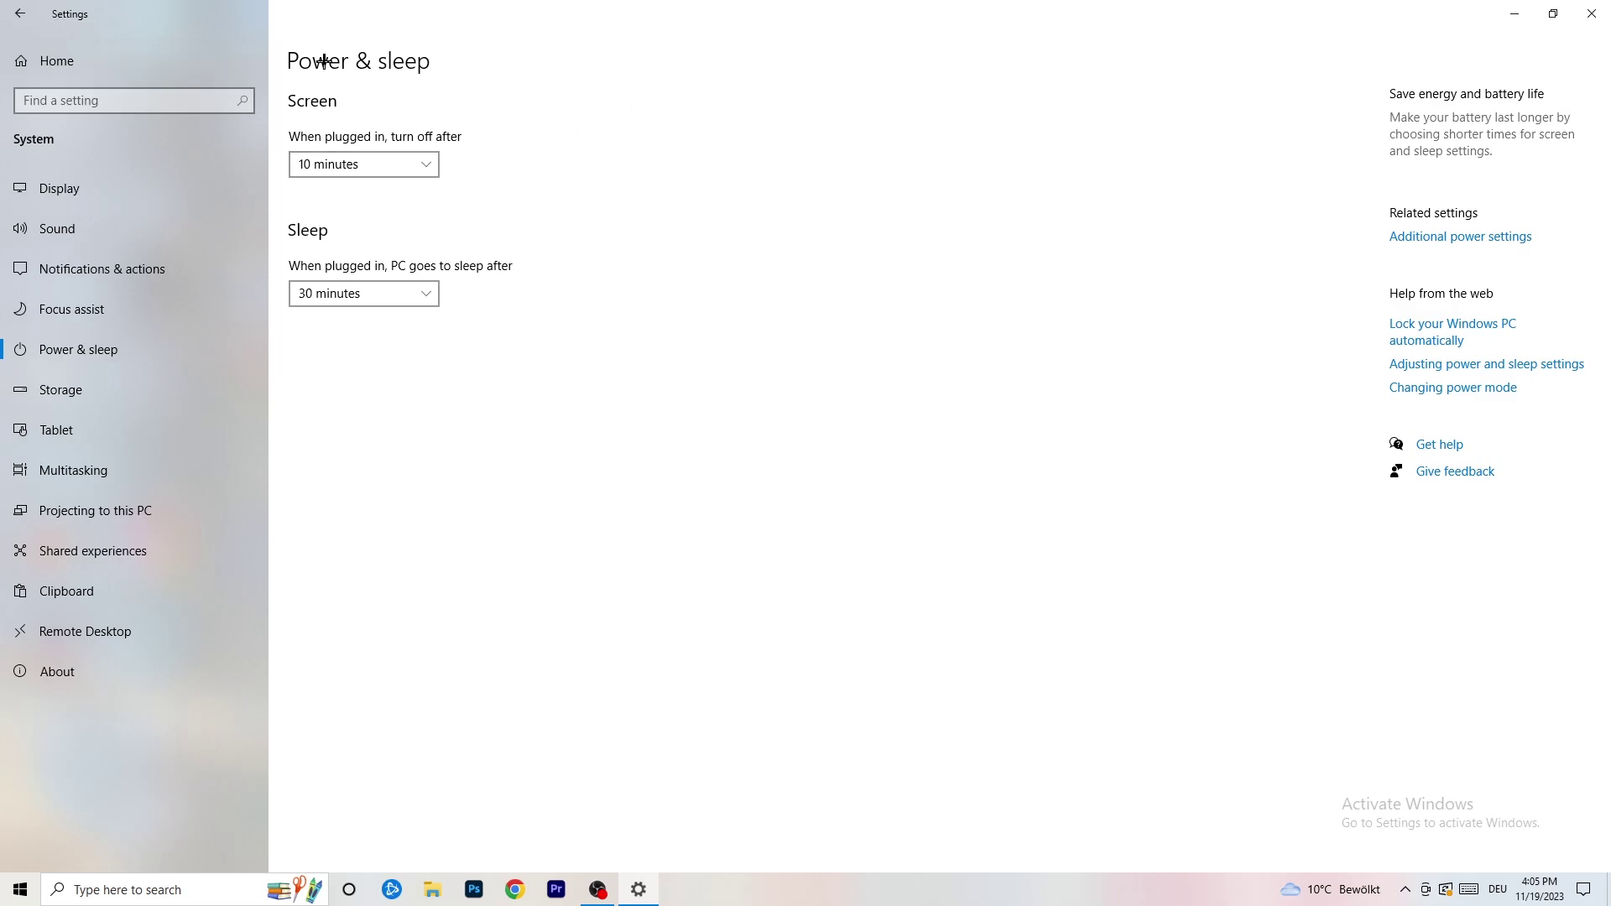
click(1460, 238)
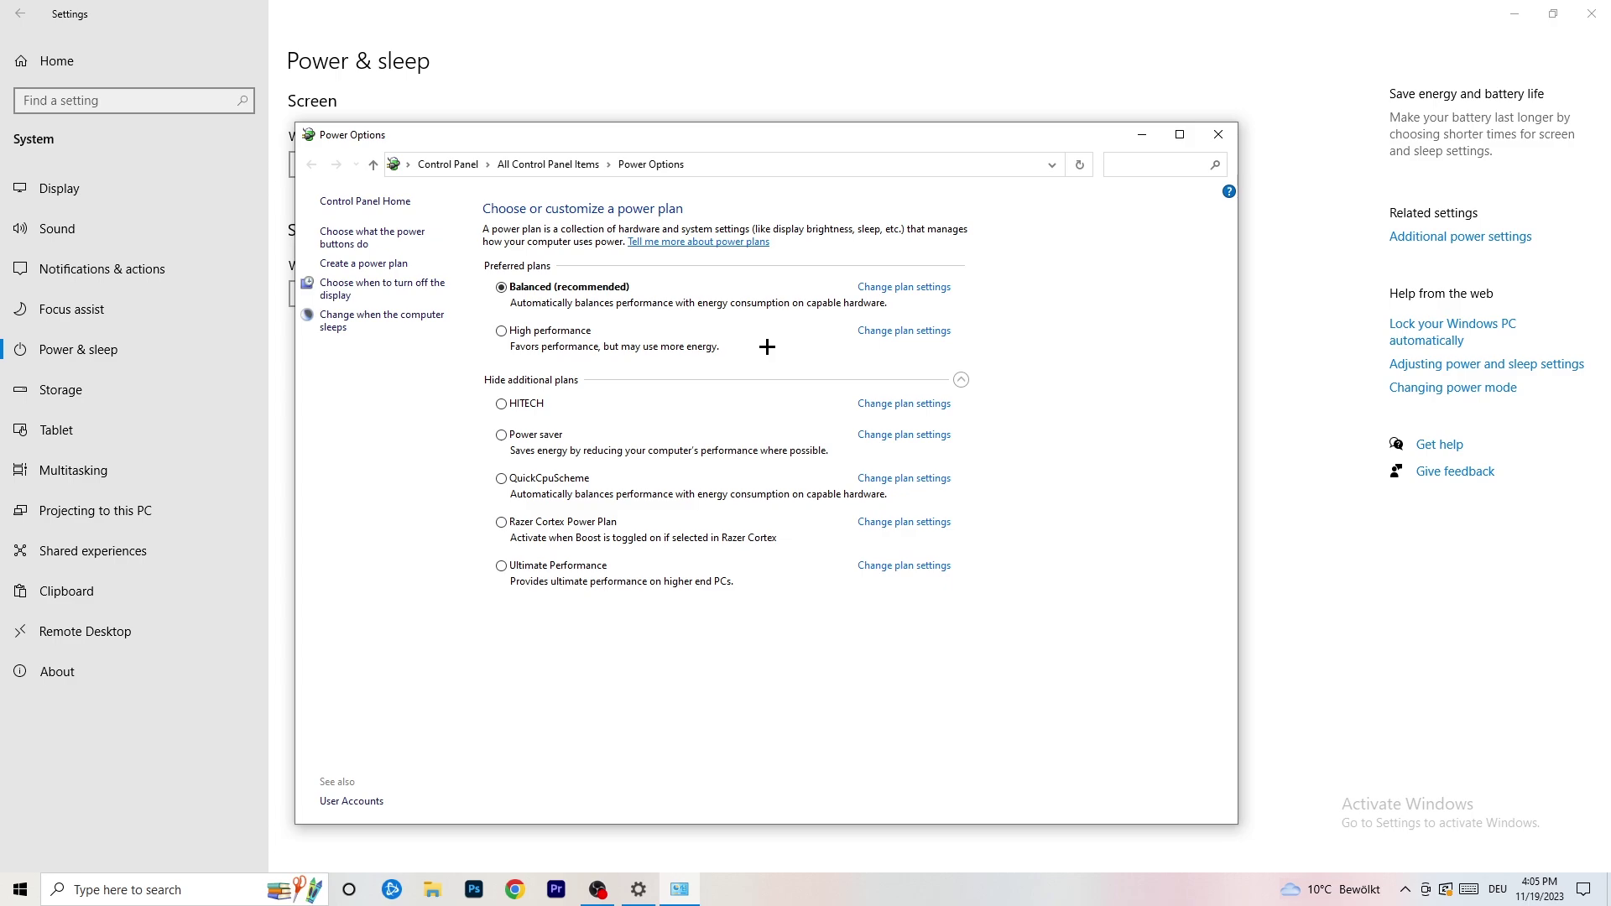
click(1220, 137)
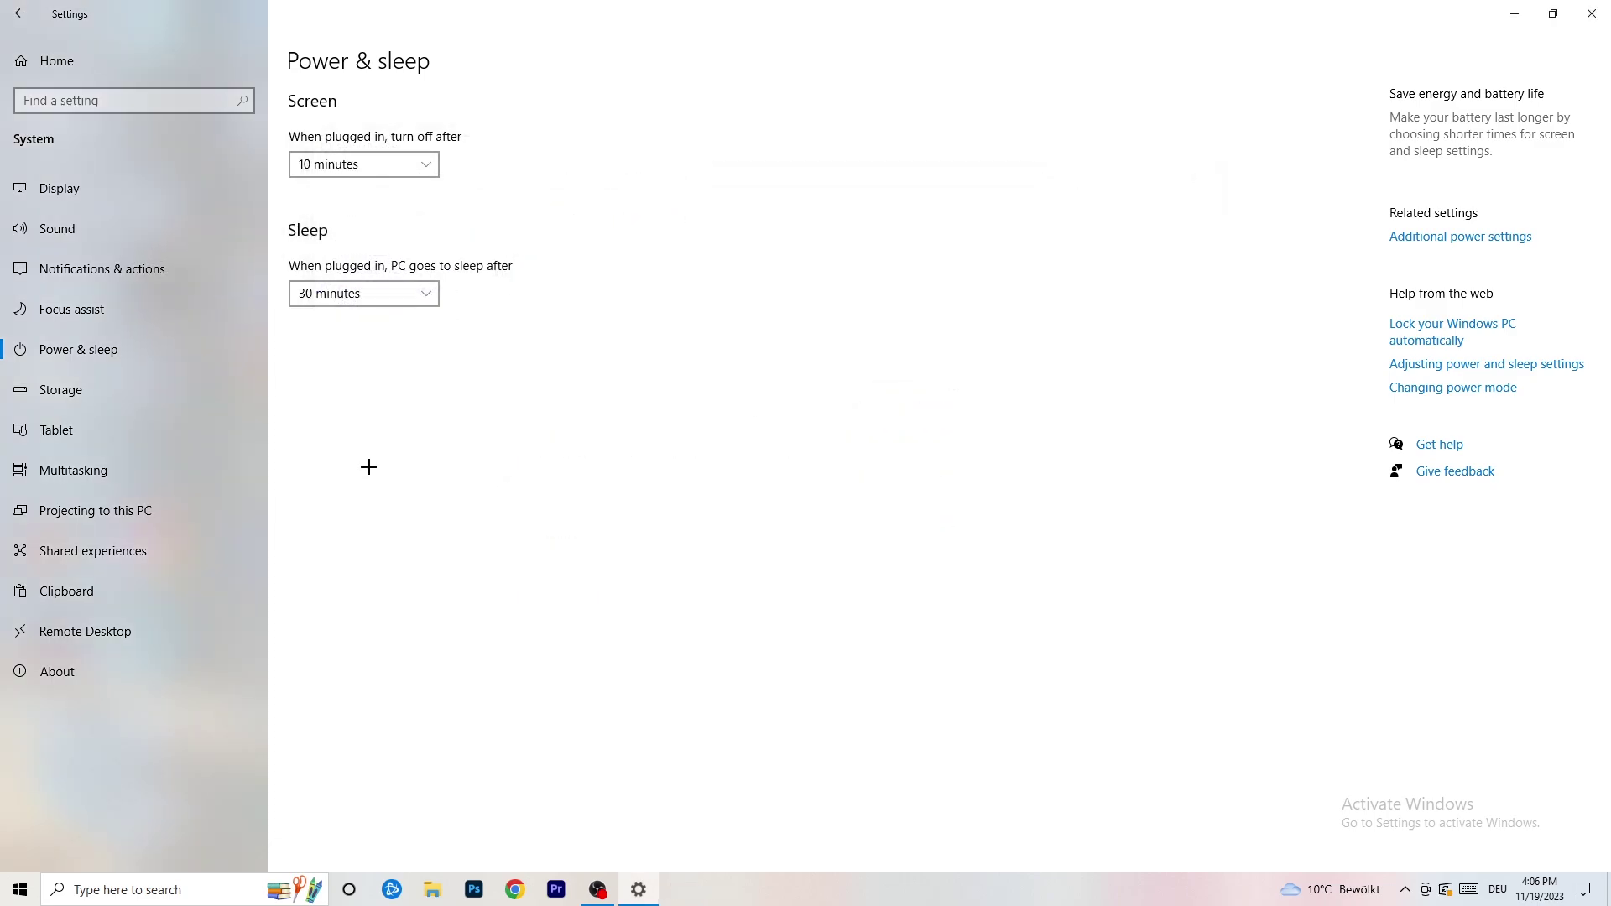
click(111, 401)
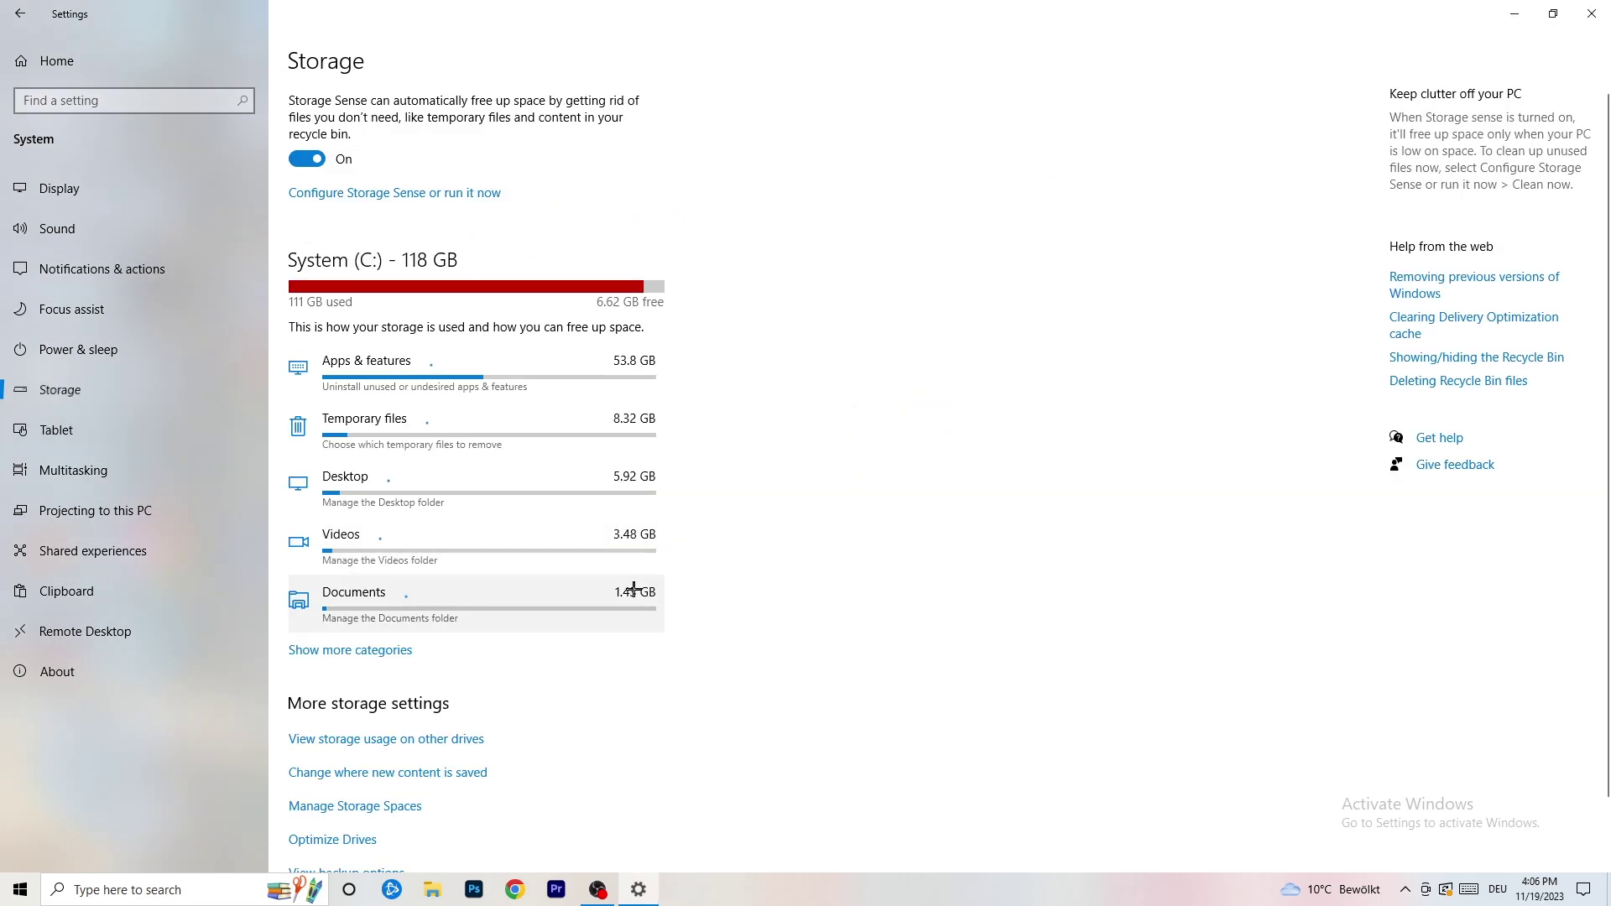
Keep Storage Sense running every week and enable deleting unused temporary files
click(404, 201)
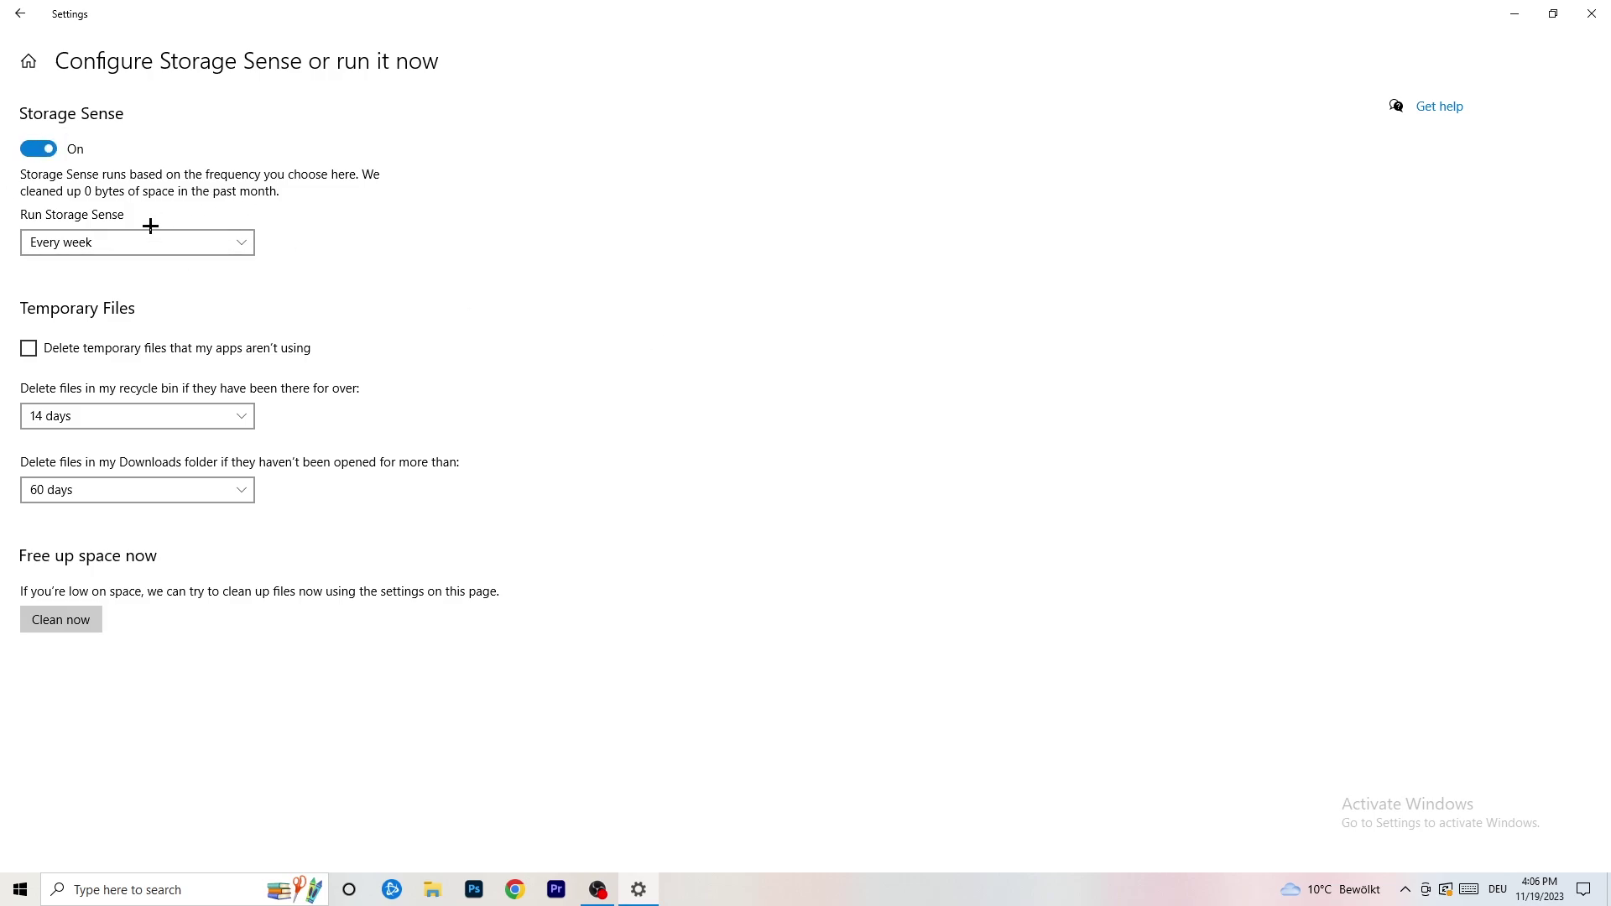
click(109, 243)
click(441, 256)
click(96, 351)
Keep the recycle bin cleanup at 14 days and Downloads cleanup at 60 days
click(161, 423)
click(486, 343)
click(241, 415)
click(715, 298)
click(148, 490)
click(561, 518)
click(190, 495)
click(789, 408)
Review the Windows Update pending-restart status, then close Settings
click(19, 14)
click(19, 14)
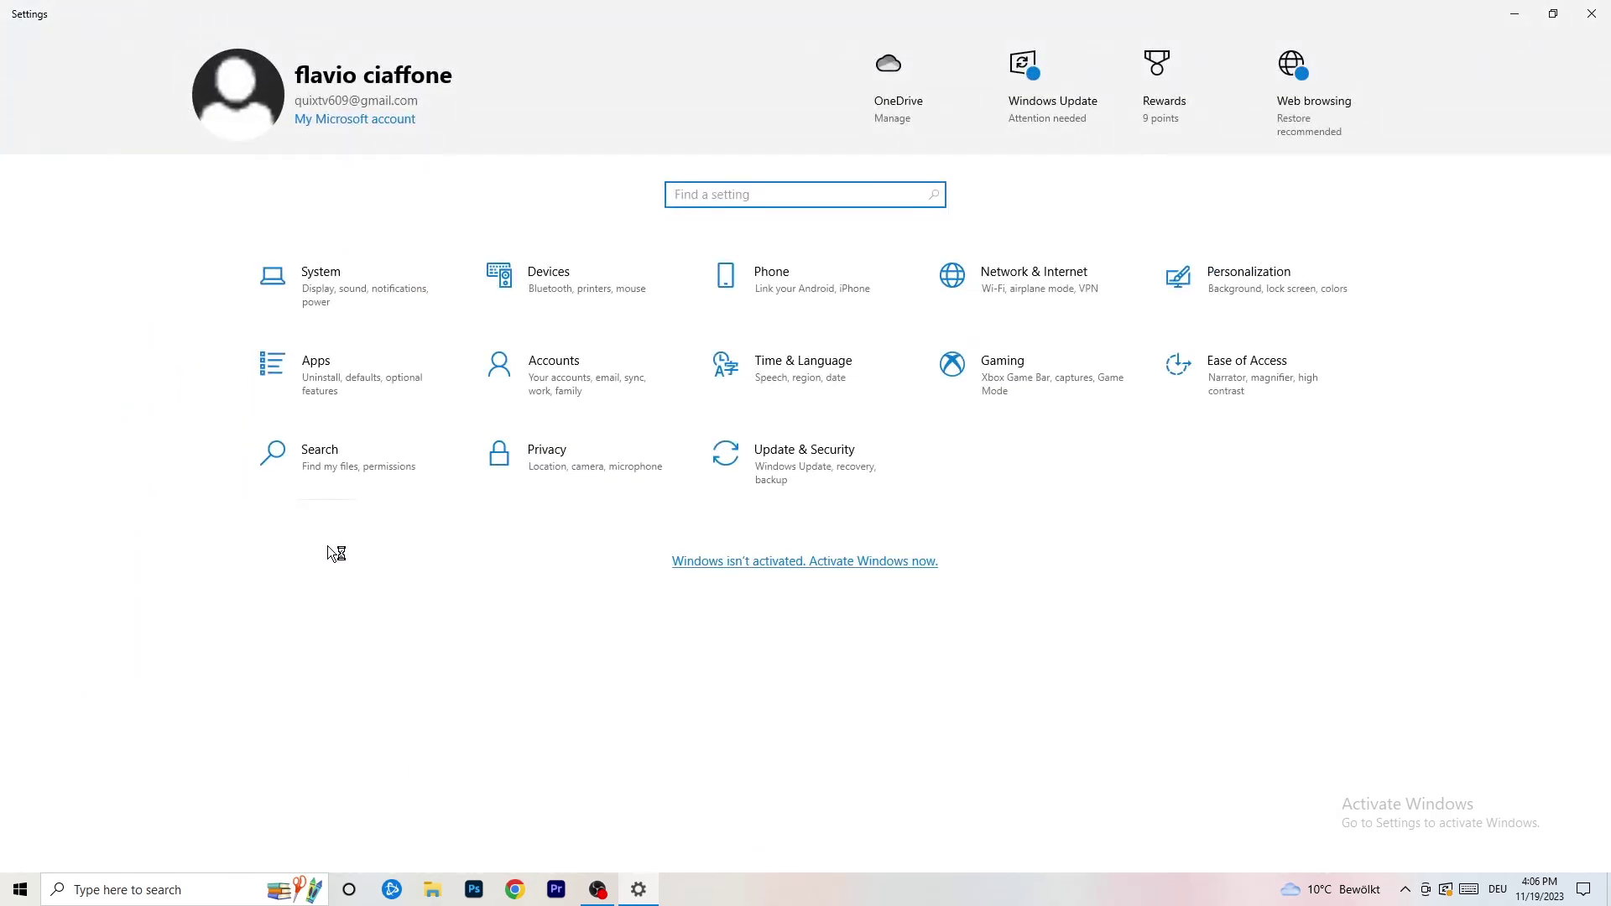
click(792, 472)
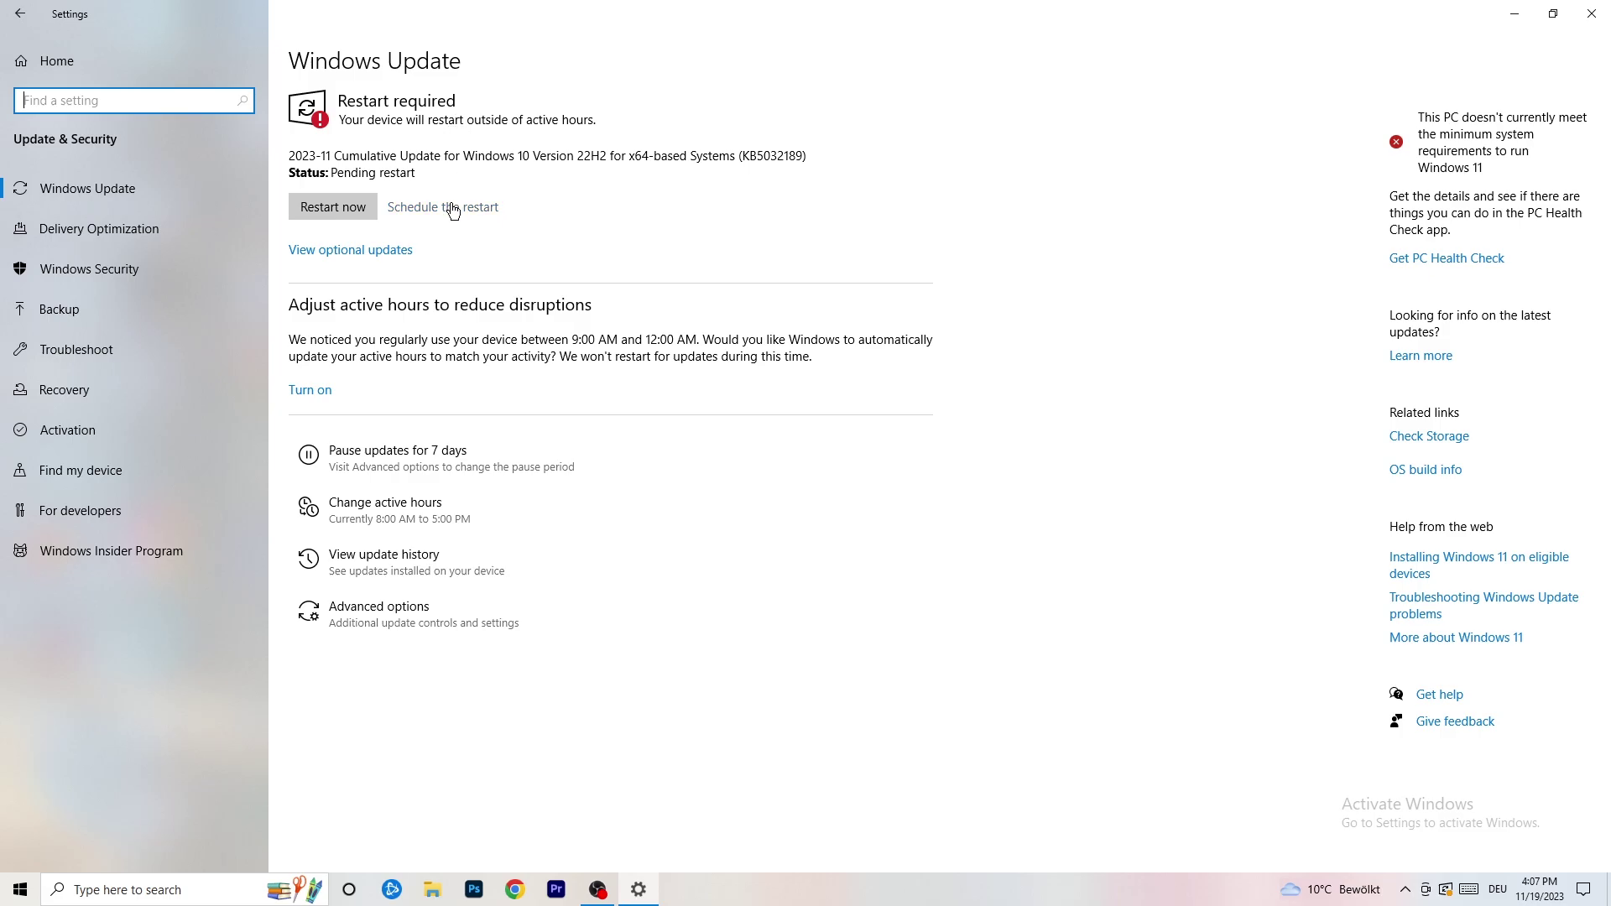
click(1591, 13)
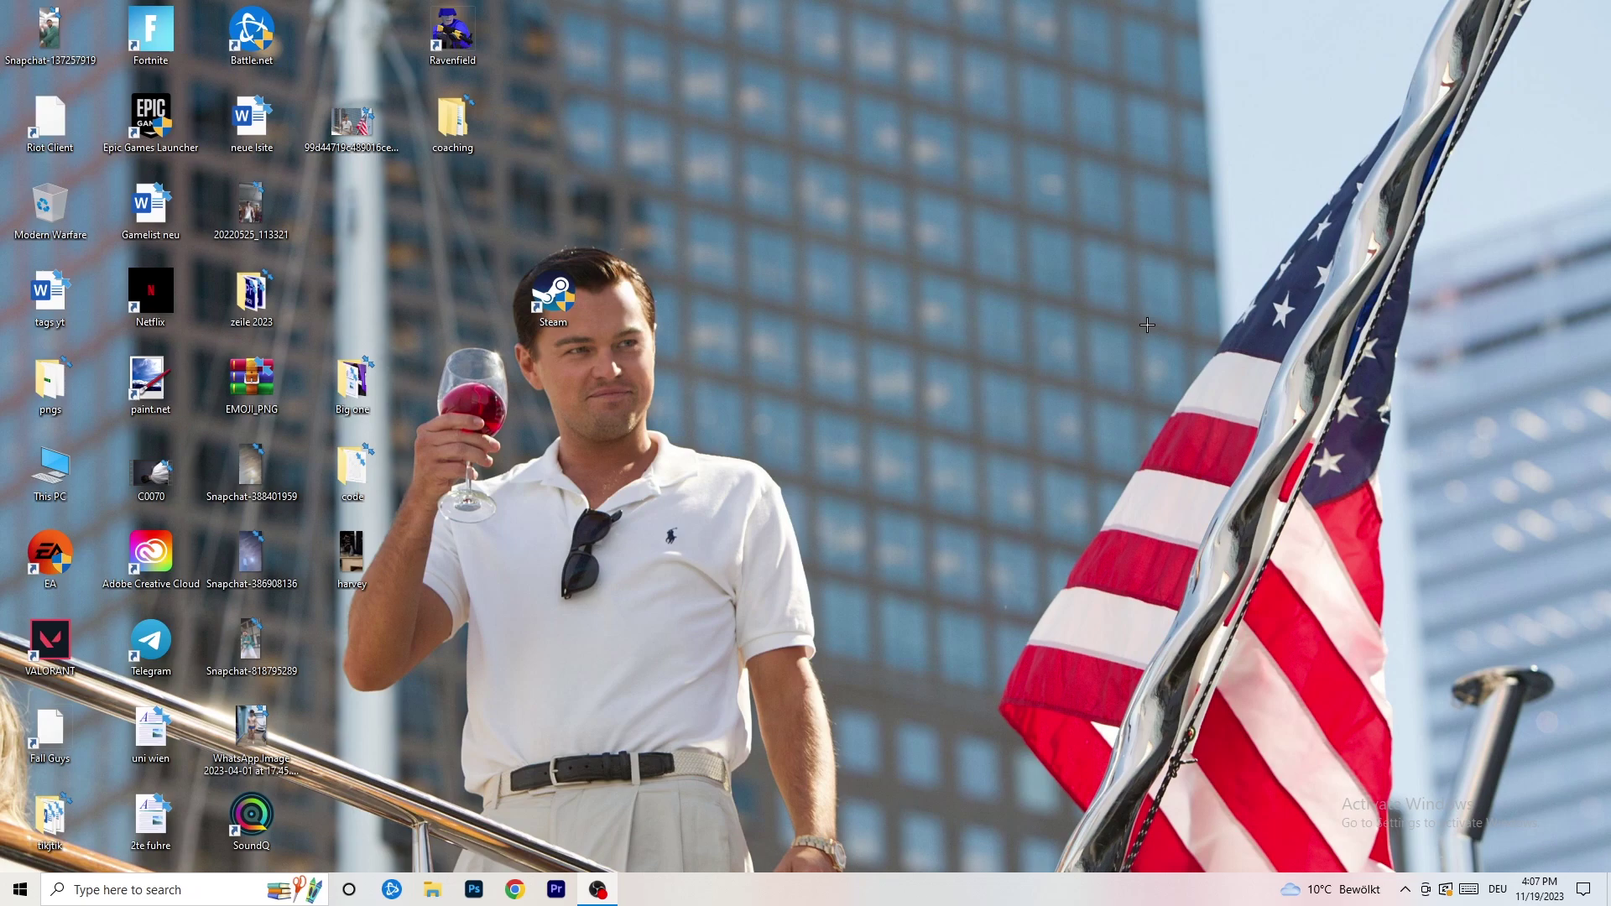
Open the NVIDIA Control Panel from the desktop's right-click menu, showing 1920 × 1080 at 60Hz
right_click(976, 354)
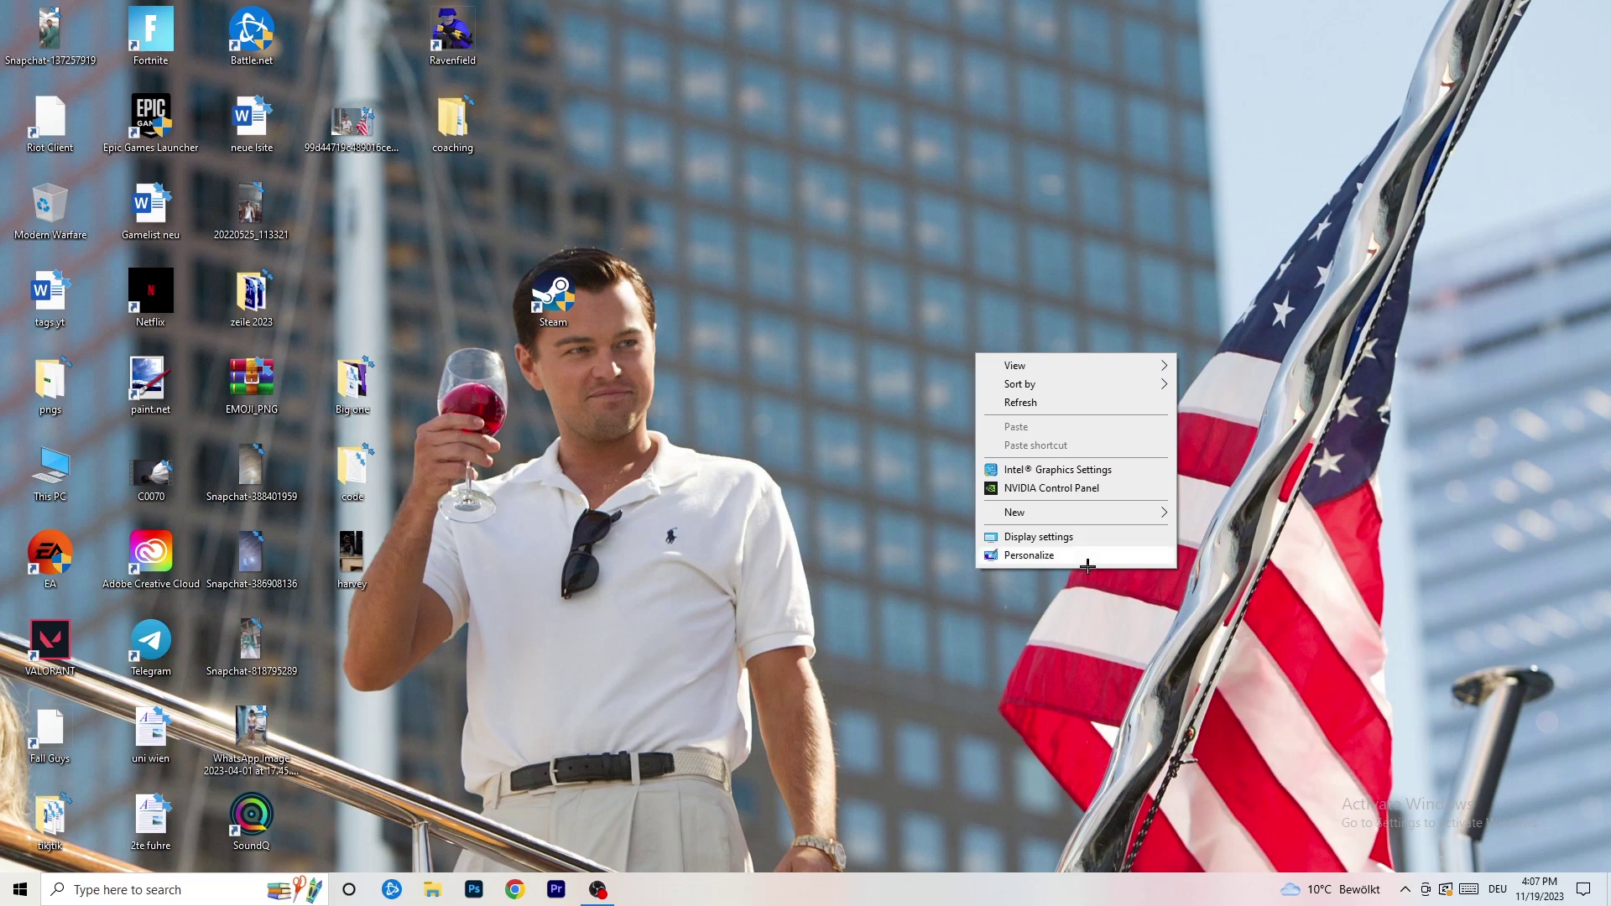
click(1074, 489)
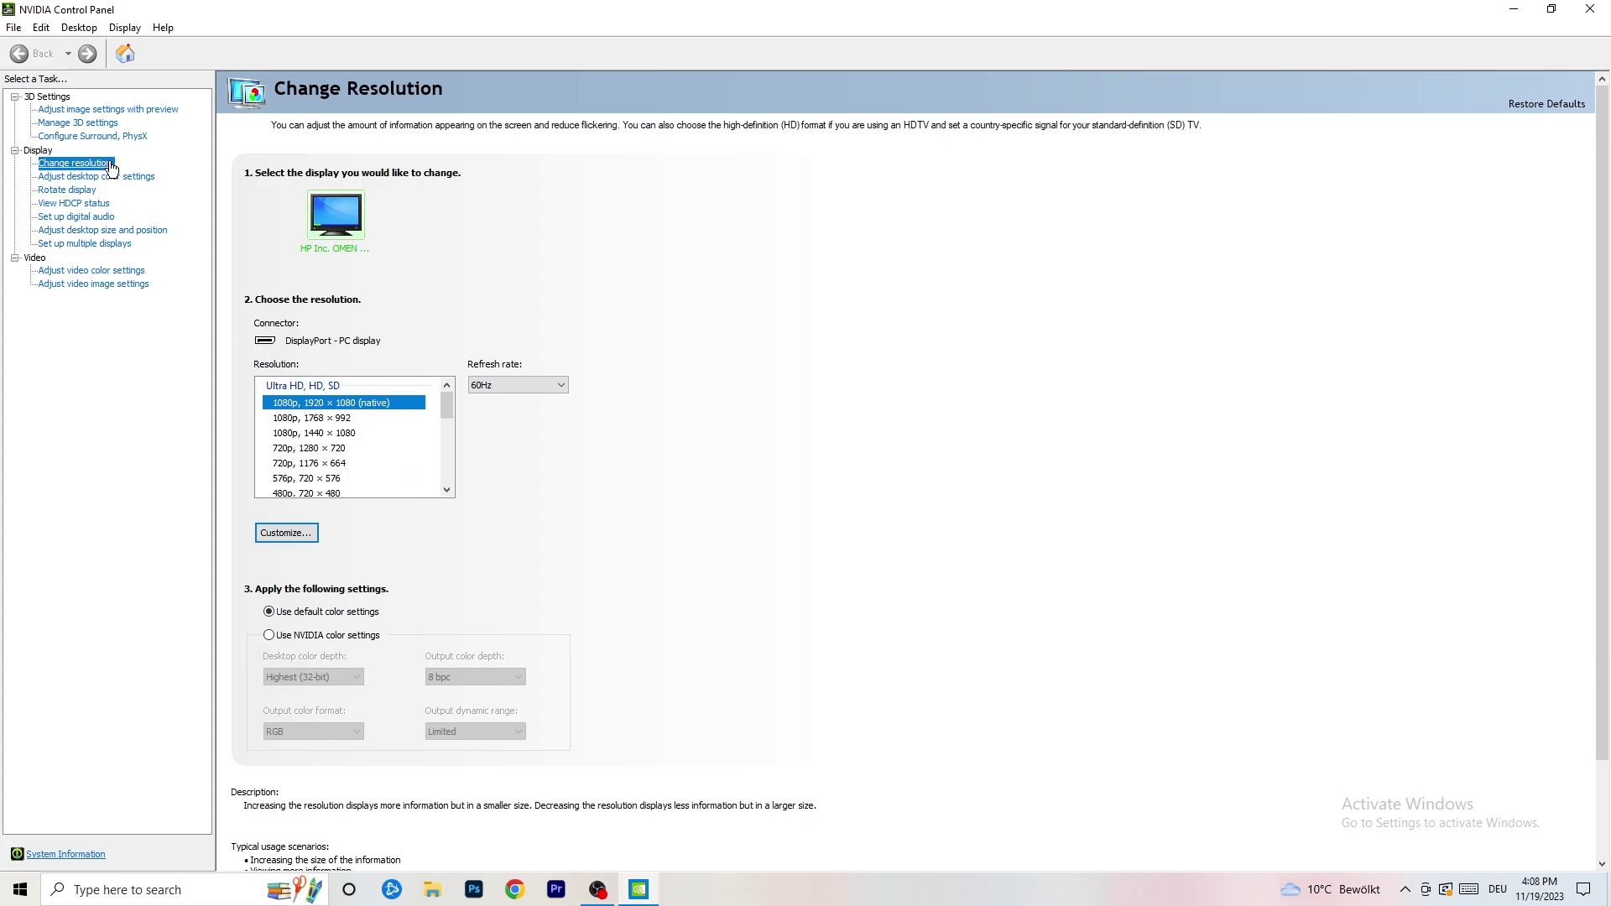
Check image settings with preview stay on 'Let the 3D application decide', then close NVIDIA Control Panel
click(87, 111)
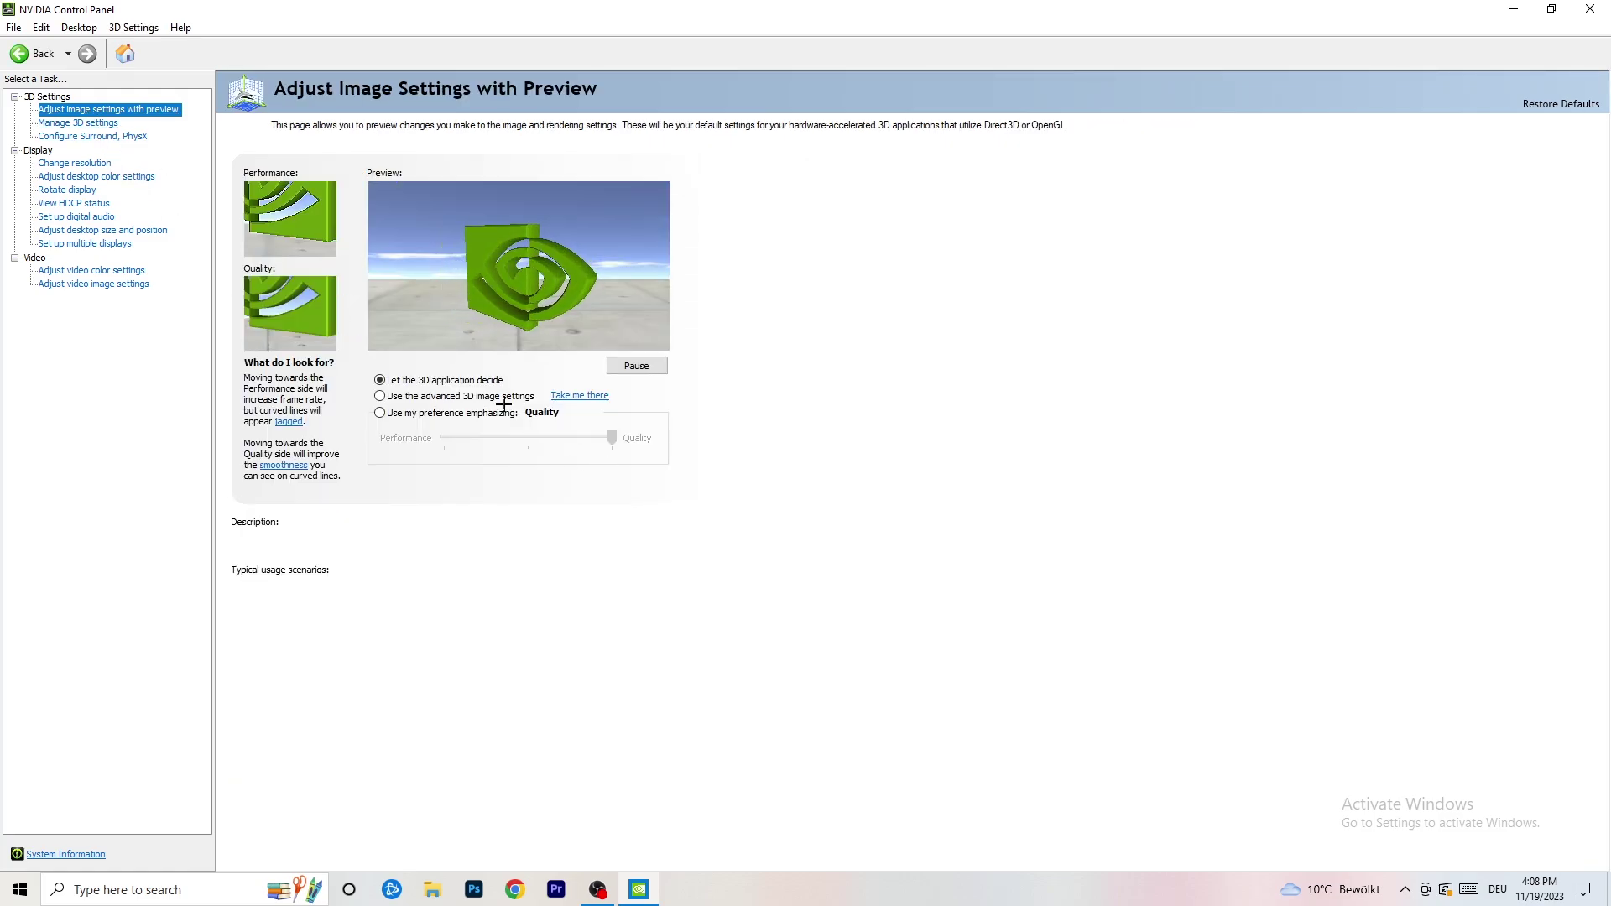
mouse_move(503, 405)
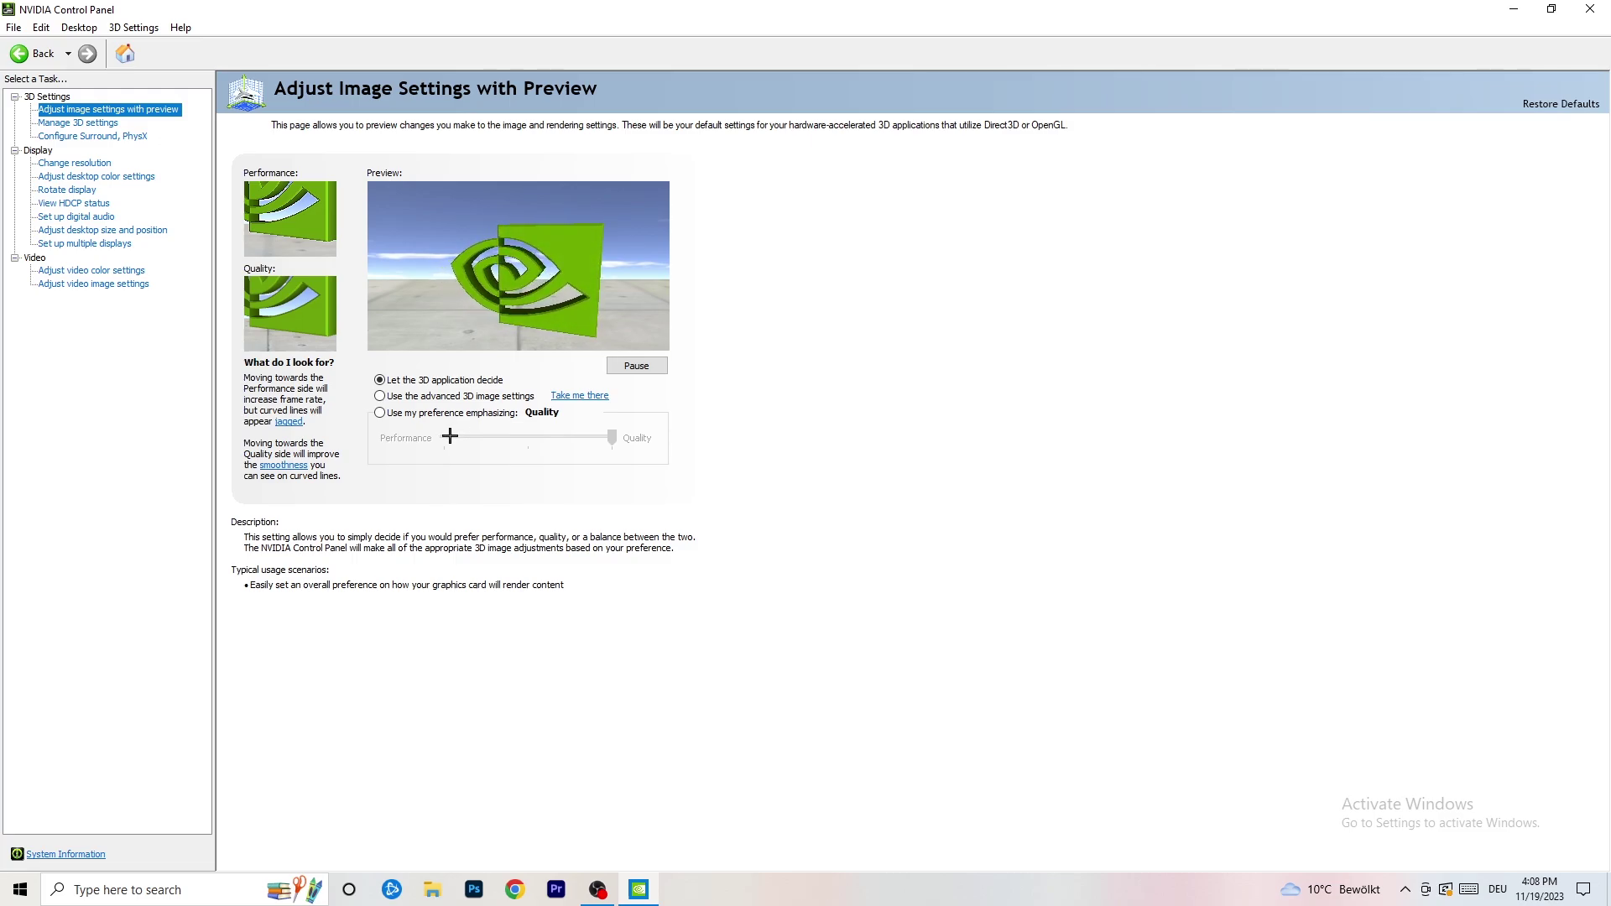
click(1590, 8)
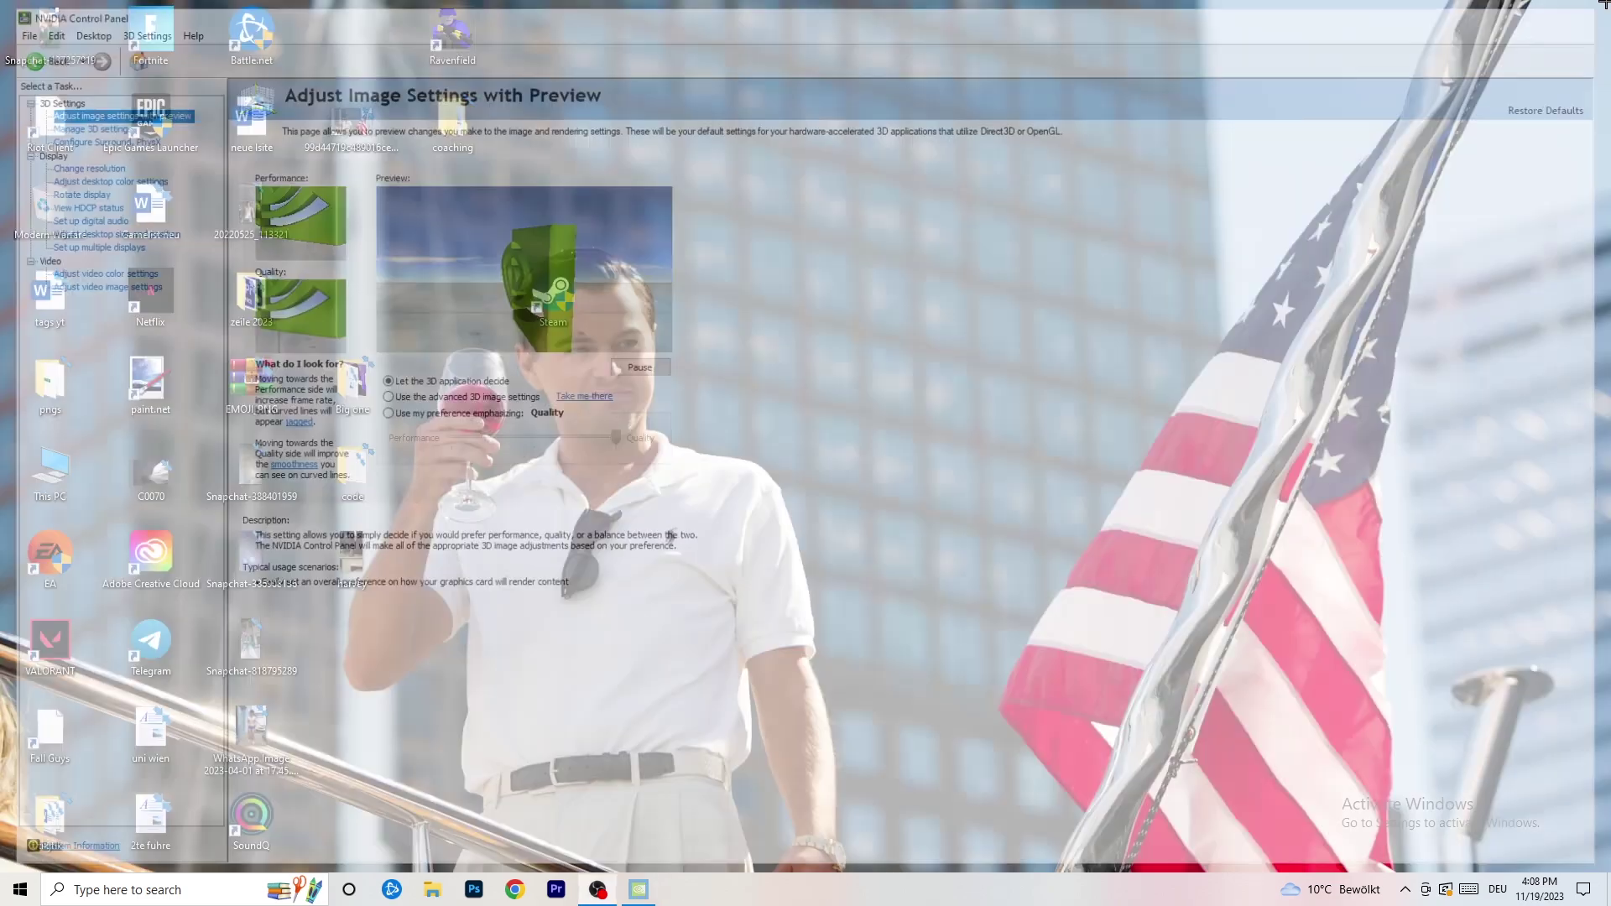